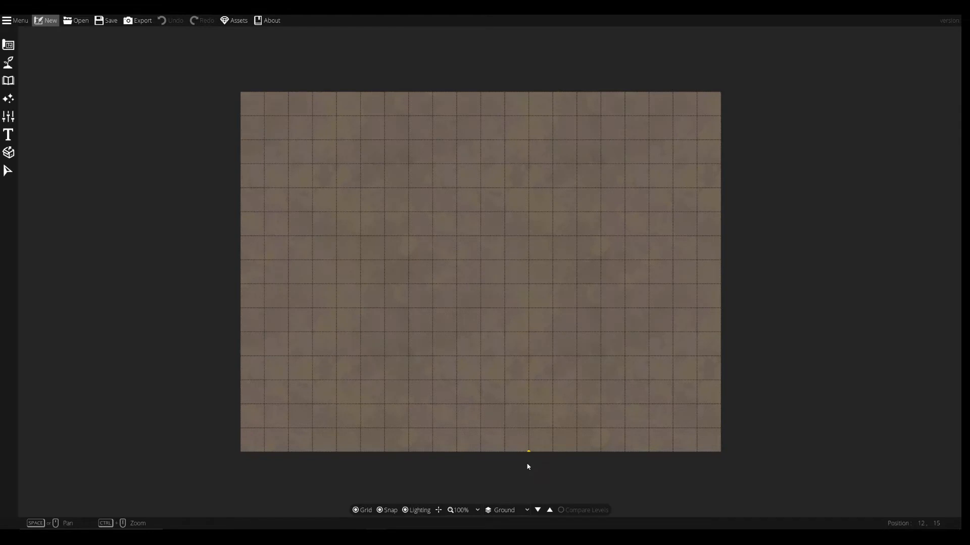
Activate the Terrain Brush and replace Terrain Dirt in the first terrain slot with Cracked Dirt A 04
{"action": "left_click", "coordinate": [8, 63]}
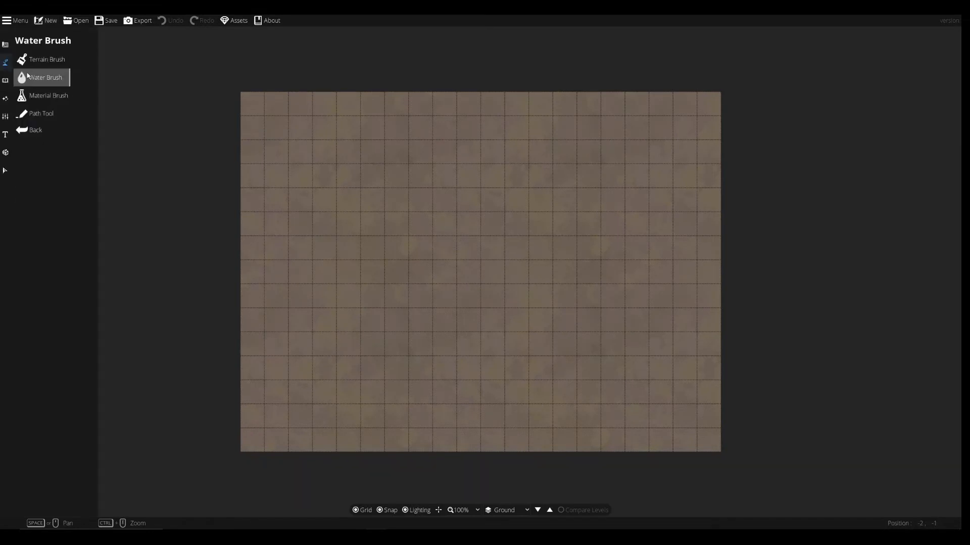
{"action": "left_click", "coordinate": [35, 61]}
{"action": "left_click", "coordinate": [114, 178]}
{"action": "scroll", "coordinate": [187, 275], "scroll_direction": "down", "scroll_amount": 10}
{"action": "scroll", "coordinate": [175, 278], "scroll_direction": "down", "scroll_amount": 20}
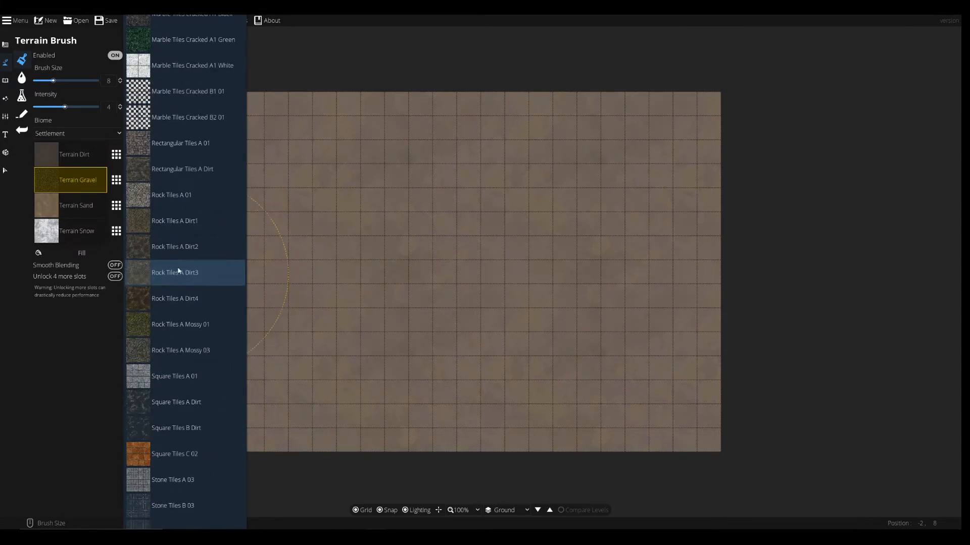
{"action": "scroll", "coordinate": [185, 267], "scroll_direction": "down", "scroll_amount": 20}
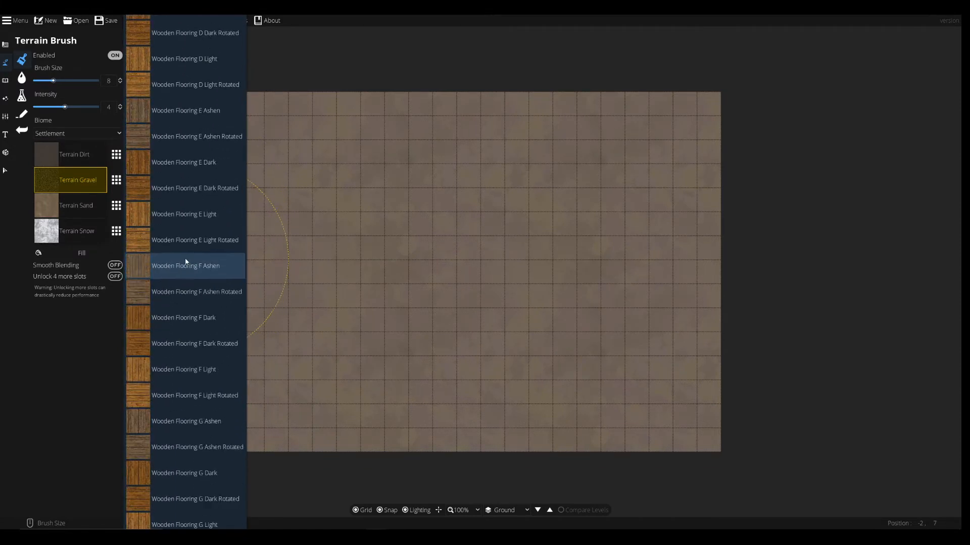
{"action": "scroll", "coordinate": [193, 266], "scroll_direction": "down", "scroll_amount": 4}
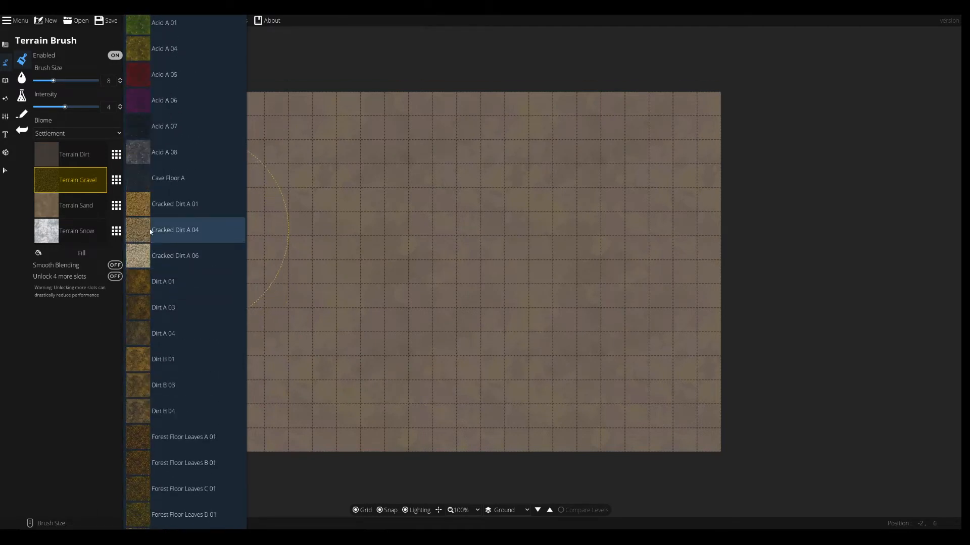
{"action": "left_click", "coordinate": [171, 232]}
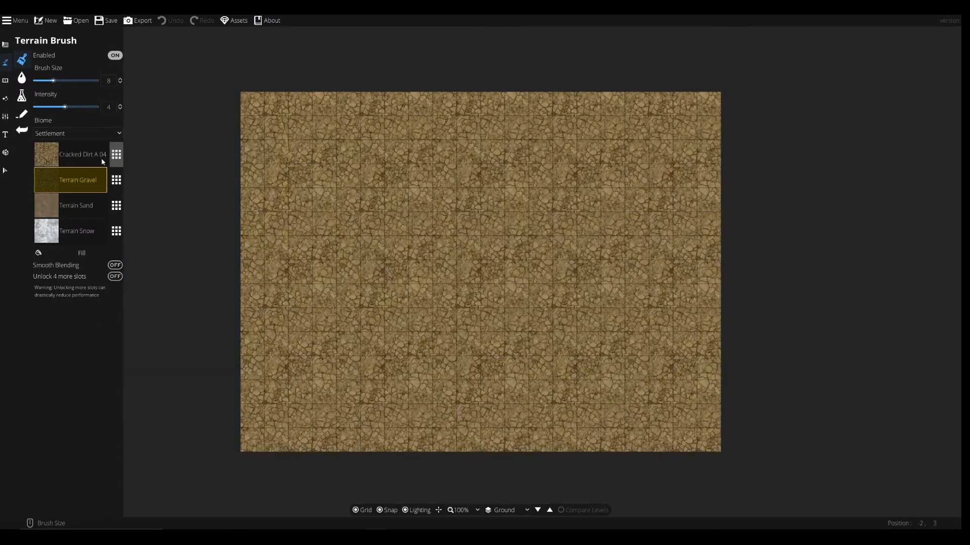
Change the first terrain slot's texture to Cracked Dirt A 01
{"action": "left_click", "coordinate": [120, 159]}
{"action": "scroll", "coordinate": [166, 237], "scroll_direction": "down", "scroll_amount": 15}
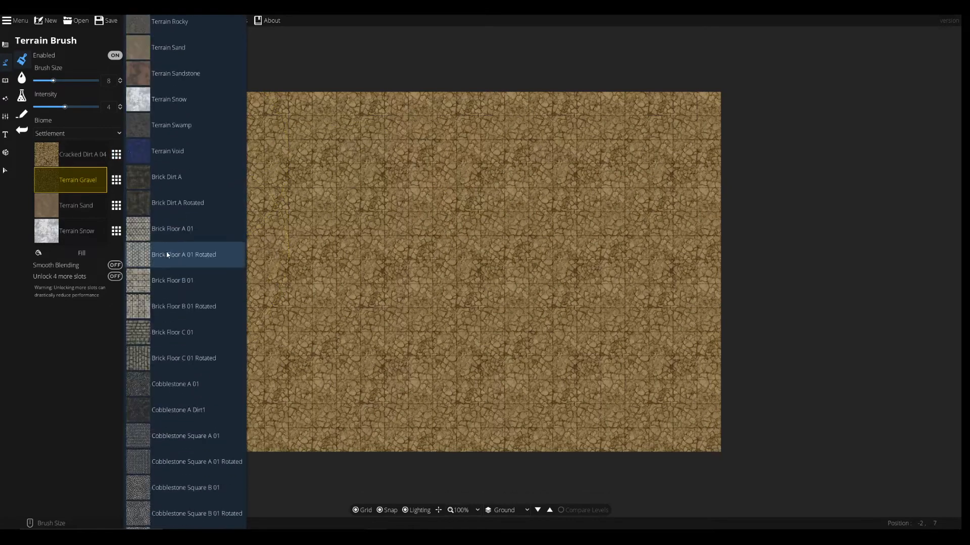
{"action": "scroll", "coordinate": [168, 265], "scroll_direction": "down", "scroll_amount": 15}
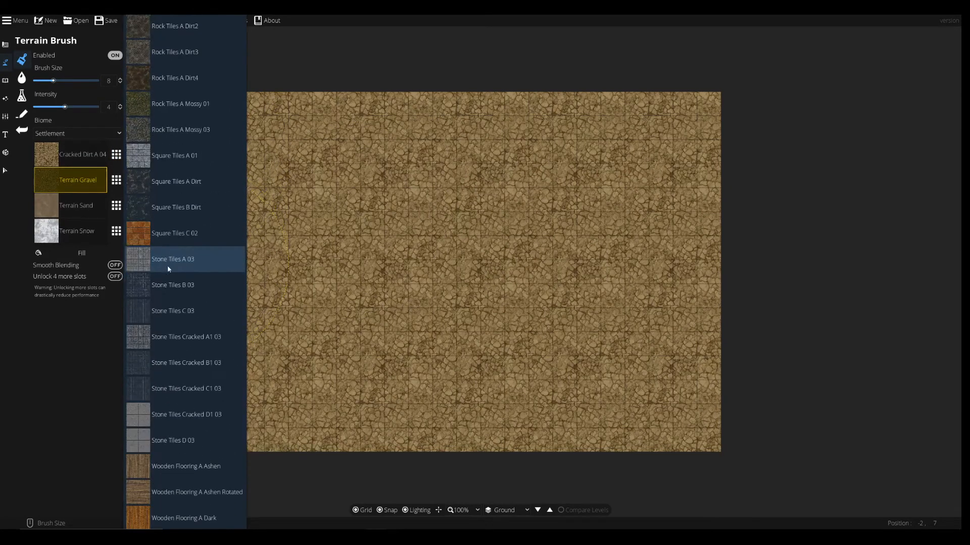
{"action": "scroll", "coordinate": [167, 271], "scroll_direction": "down", "scroll_amount": 15}
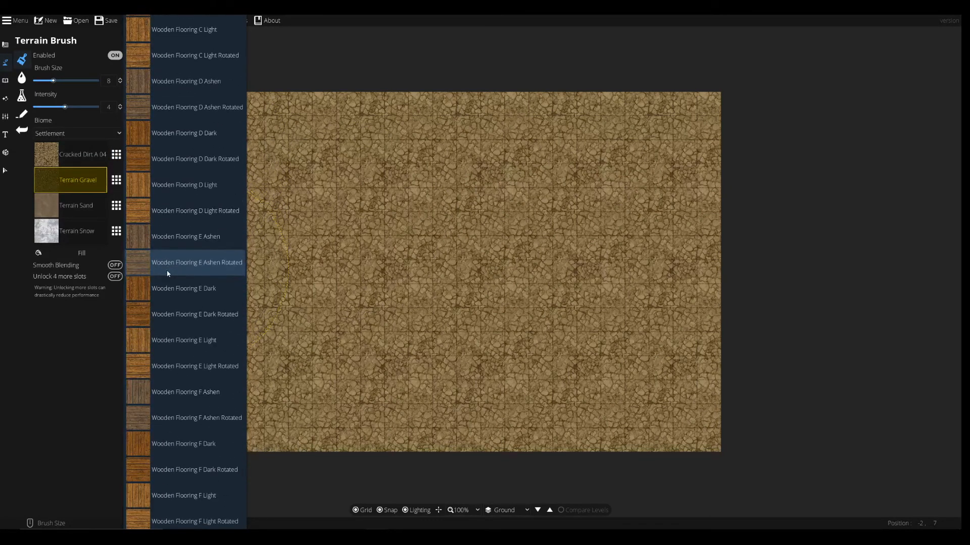
{"action": "scroll", "coordinate": [169, 272], "scroll_direction": "up", "scroll_amount": 15}
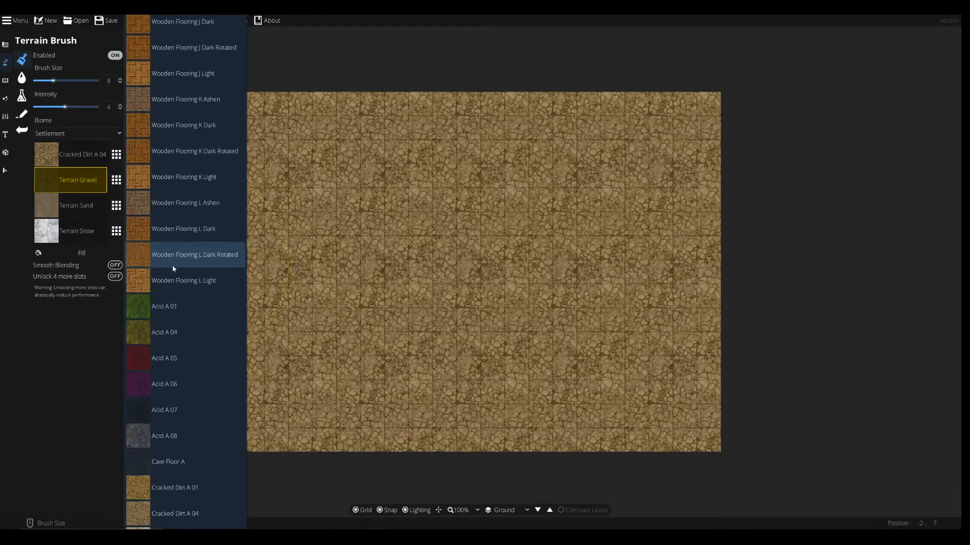
{"action": "left_click", "coordinate": [181, 177]}
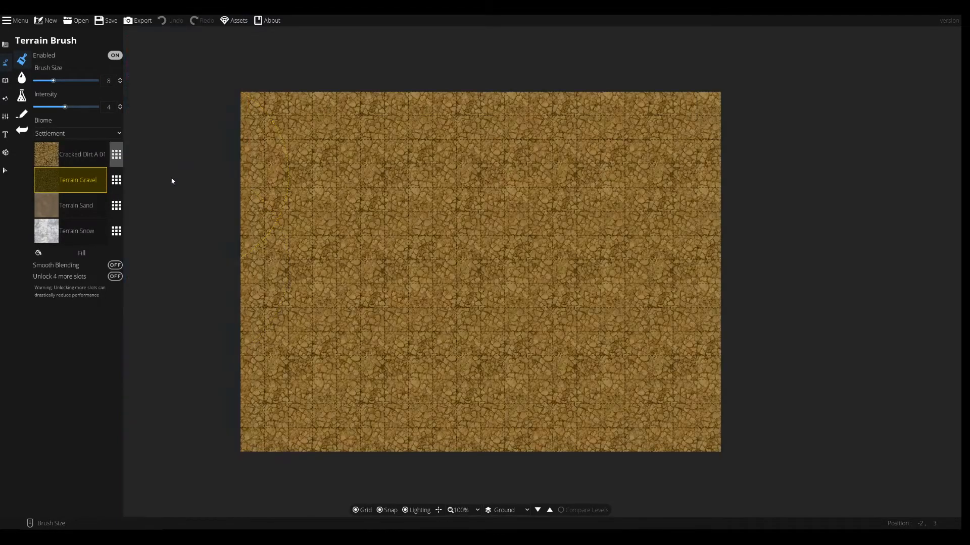
Try Cracked Dirt A 06 as the base texture in the first terrain slot
{"action": "left_click", "coordinate": [116, 180]}
{"action": "scroll", "coordinate": [167, 202], "scroll_direction": "down", "scroll_amount": 15}
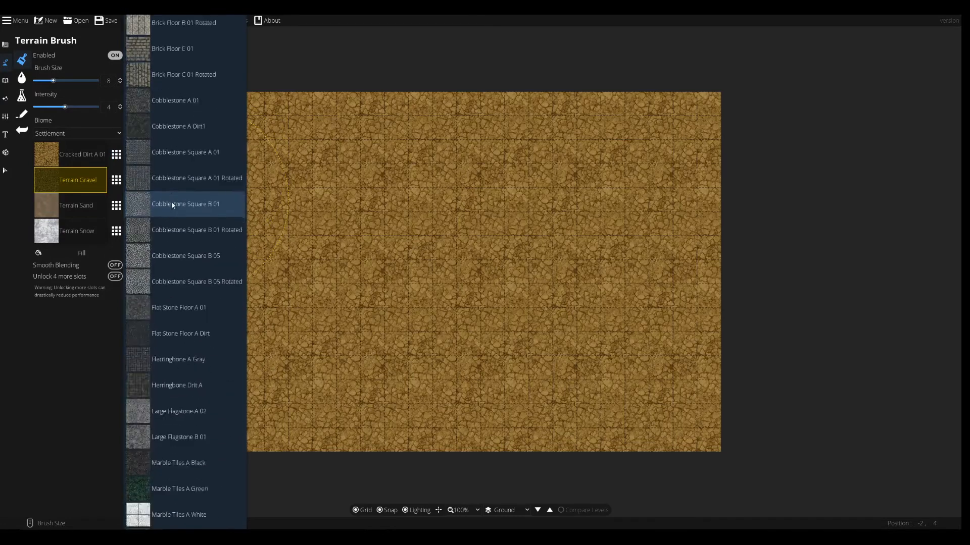
{"action": "scroll", "coordinate": [174, 208], "scroll_direction": "down", "scroll_amount": 20}
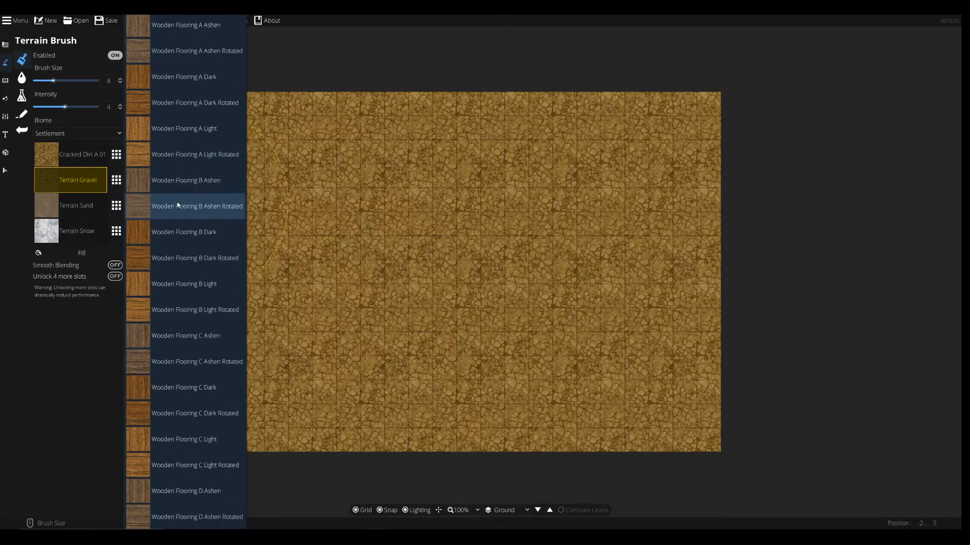
{"action": "scroll", "coordinate": [177, 205], "scroll_direction": "down", "scroll_amount": 20}
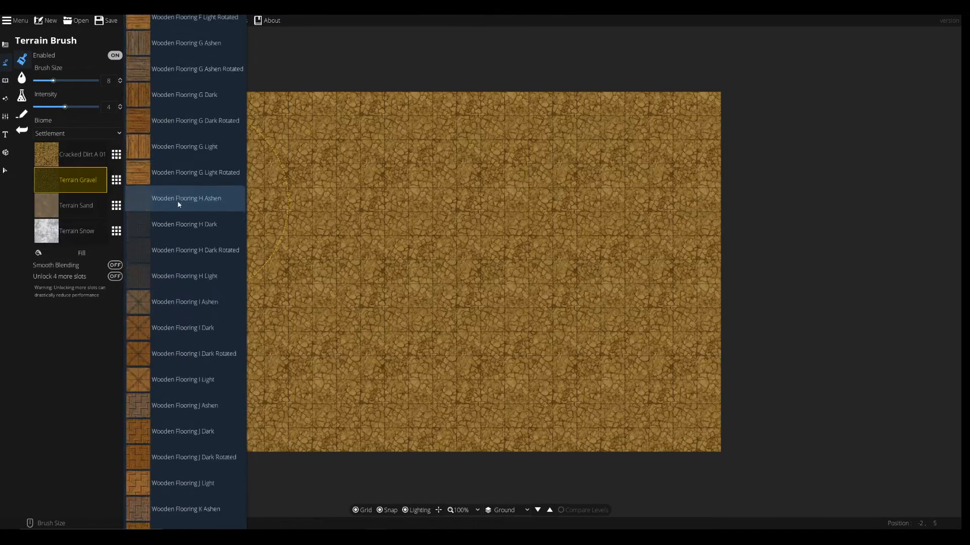
{"action": "scroll", "coordinate": [191, 203], "scroll_direction": "down", "scroll_amount": 15}
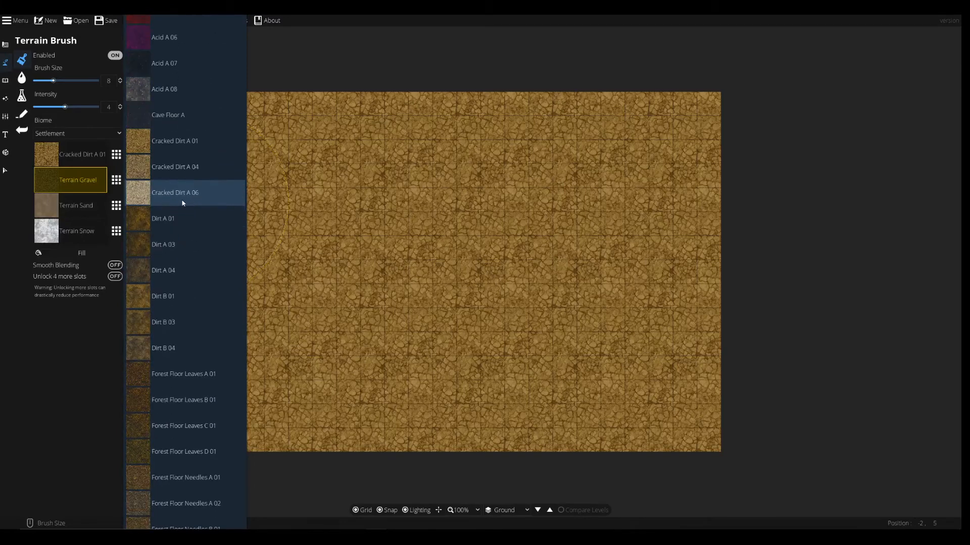
{"action": "left_click", "coordinate": [191, 203]}
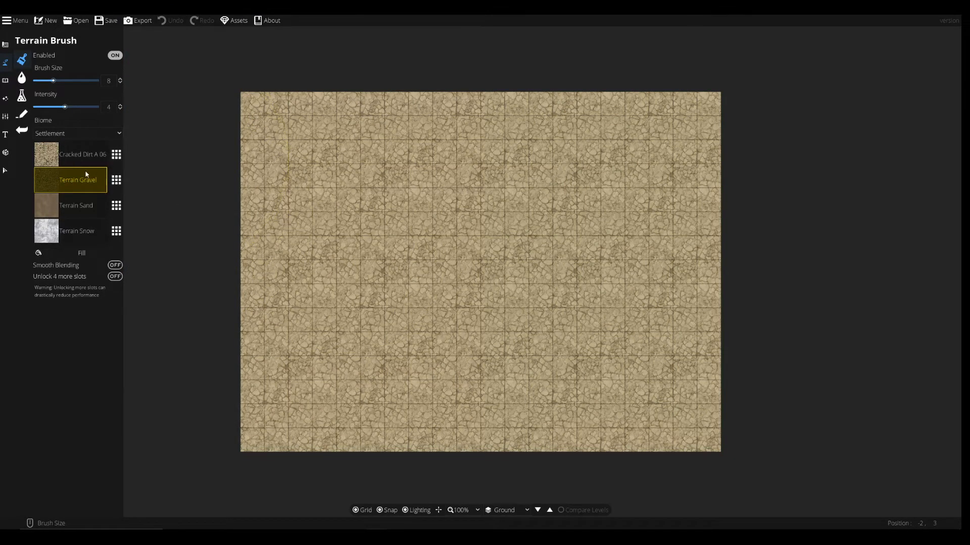
Set the first terrain slot to the Dirt B 04 texture as the map's base ground
{"action": "left_click", "coordinate": [118, 159]}
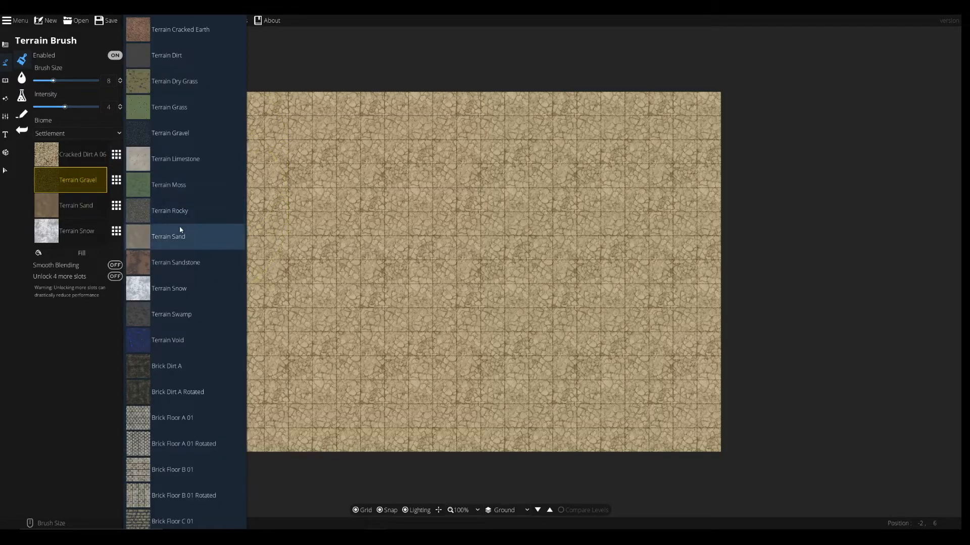
{"action": "scroll", "coordinate": [180, 230], "scroll_direction": "down", "scroll_amount": 12}
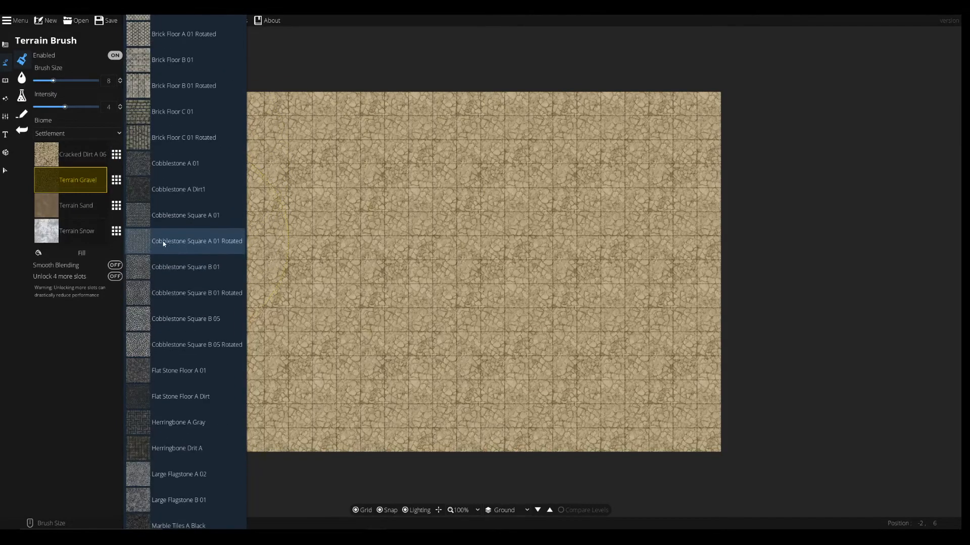
{"action": "scroll", "coordinate": [169, 243], "scroll_direction": "down", "scroll_amount": 15}
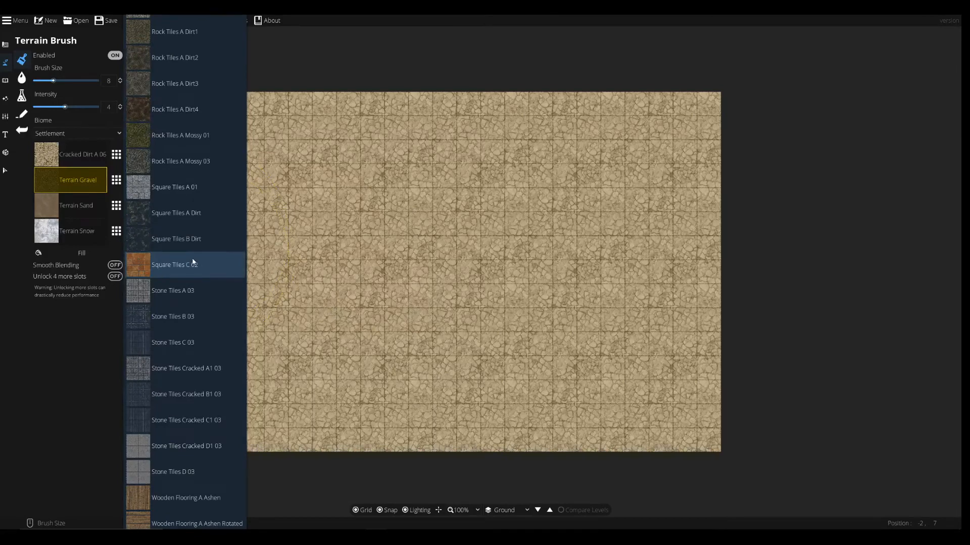
{"action": "scroll", "coordinate": [167, 110], "scroll_direction": "down", "scroll_amount": 18}
{"action": "scroll", "coordinate": [167, 109], "scroll_direction": "down", "scroll_amount": 20}
{"action": "scroll", "coordinate": [154, 163], "scroll_direction": "down", "scroll_amount": 10}
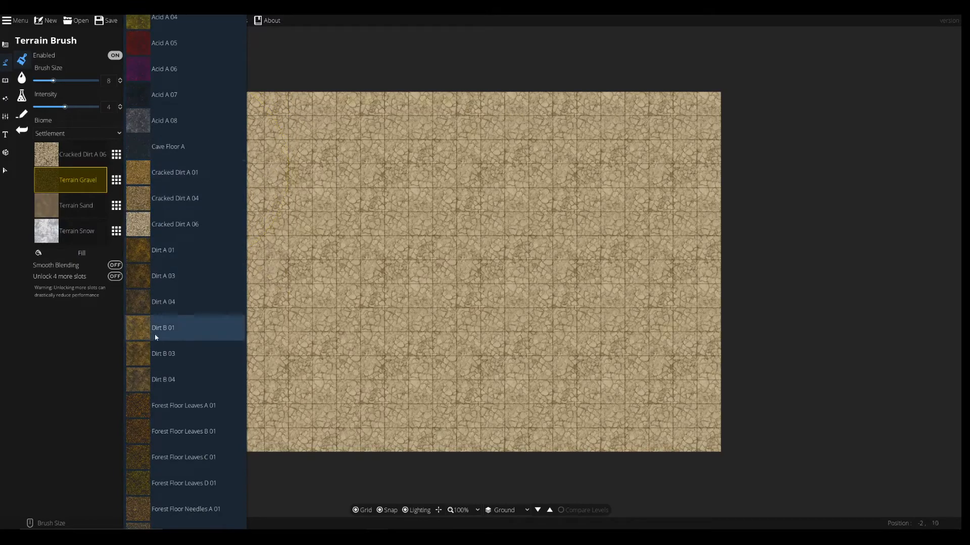
{"action": "left_click", "coordinate": [156, 379]}
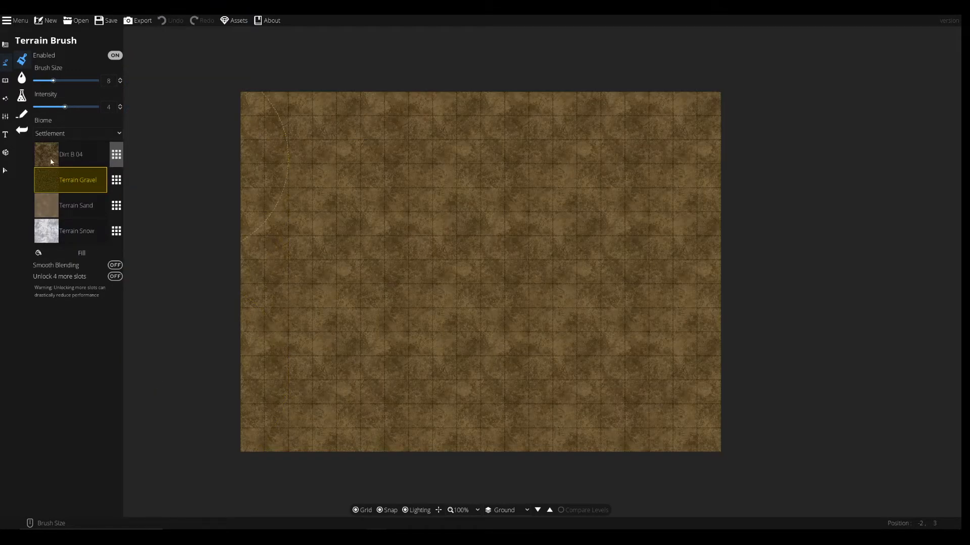
Replace Terrain Gravel in the second terrain slot with Cracked Dirt A 06
{"action": "left_click", "coordinate": [114, 203]}
{"action": "left_click", "coordinate": [100, 188]}
{"action": "left_click", "coordinate": [118, 189]}
{"action": "scroll", "coordinate": [154, 237], "scroll_direction": "down", "scroll_amount": 6}
{"action": "scroll", "coordinate": [156, 242], "scroll_direction": "down", "scroll_amount": 20}
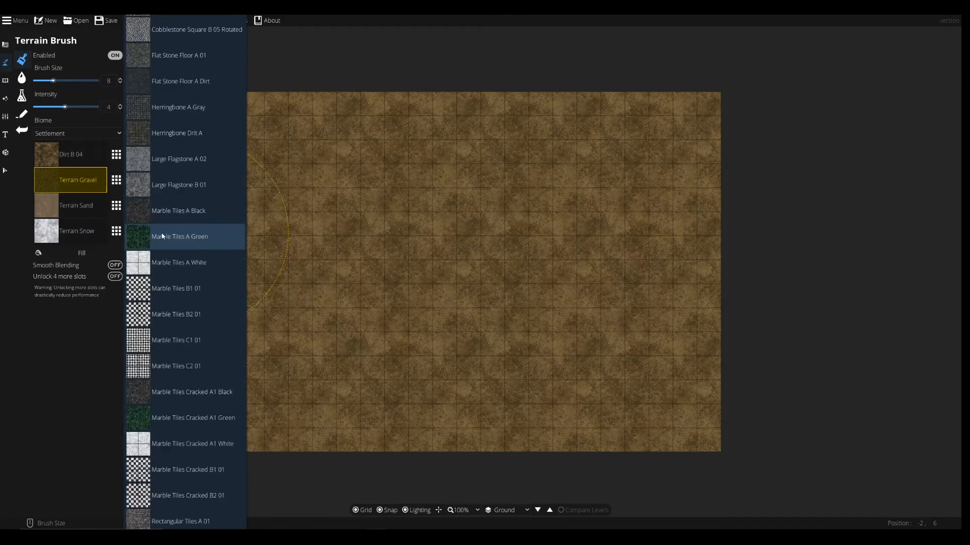
{"action": "scroll", "coordinate": [161, 247], "scroll_direction": "down", "scroll_amount": 20}
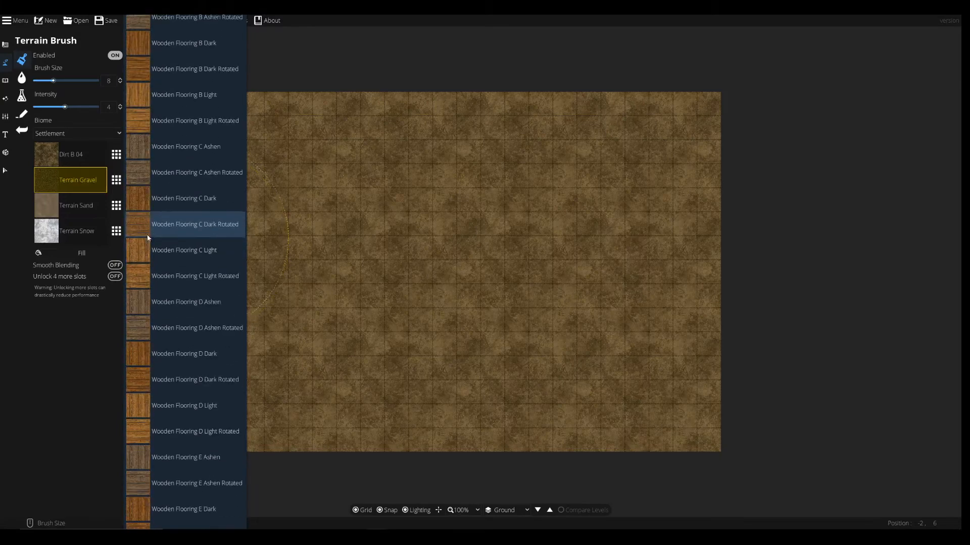
{"action": "scroll", "coordinate": [149, 234], "scroll_direction": "down", "scroll_amount": 15}
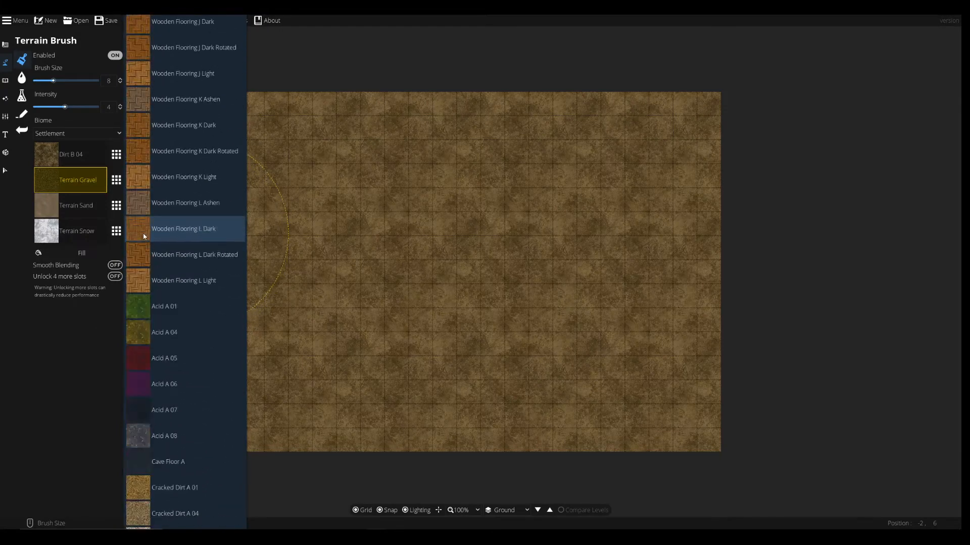
{"action": "left_click", "coordinate": [141, 256]}
Replace Terrain Sand in the third terrain slot with Grass A 01
{"action": "left_click", "coordinate": [116, 207]}
{"action": "scroll", "coordinate": [167, 244], "scroll_direction": "down", "scroll_amount": 5}
{"action": "scroll", "coordinate": [166, 243], "scroll_direction": "down", "scroll_amount": 15}
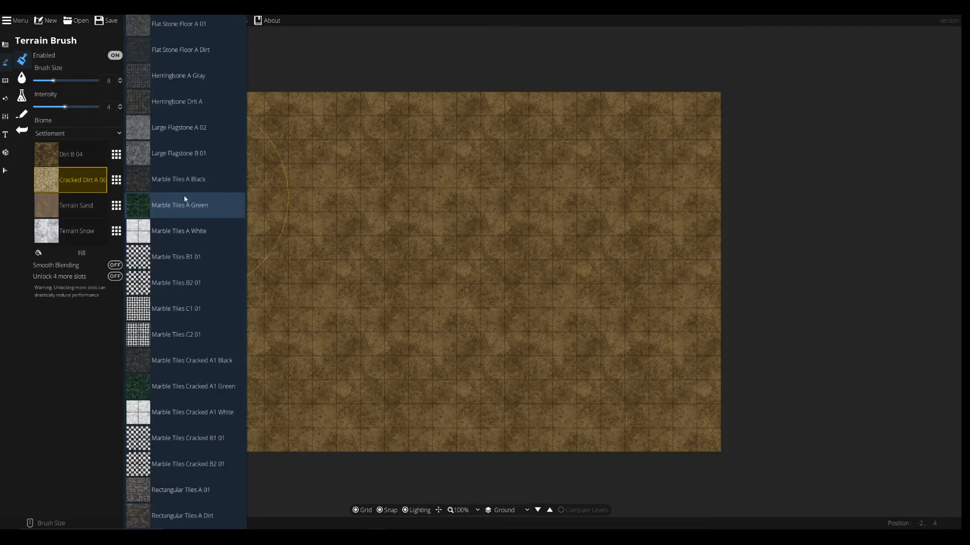
{"action": "scroll", "coordinate": [163, 232], "scroll_direction": "down", "scroll_amount": 15}
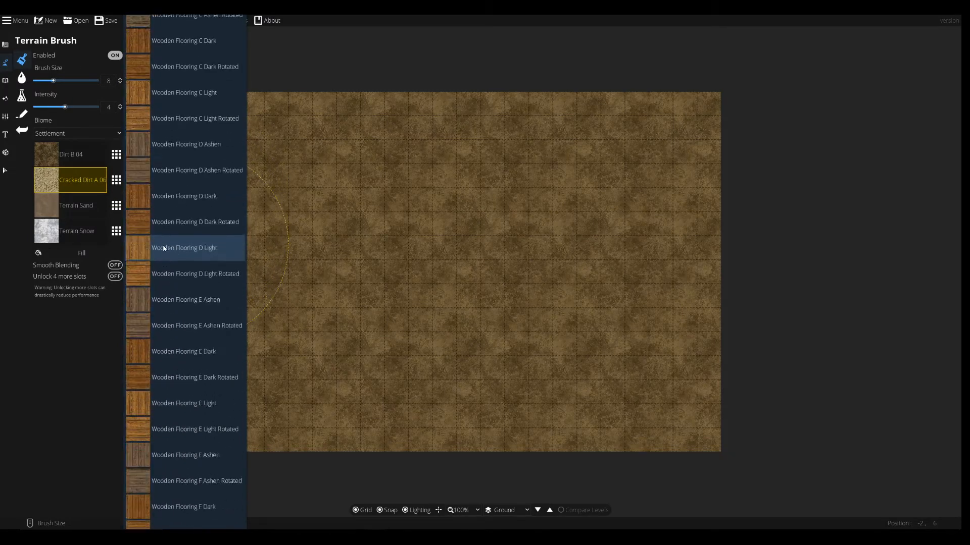
{"action": "scroll", "coordinate": [166, 258], "scroll_direction": "down", "scroll_amount": 15}
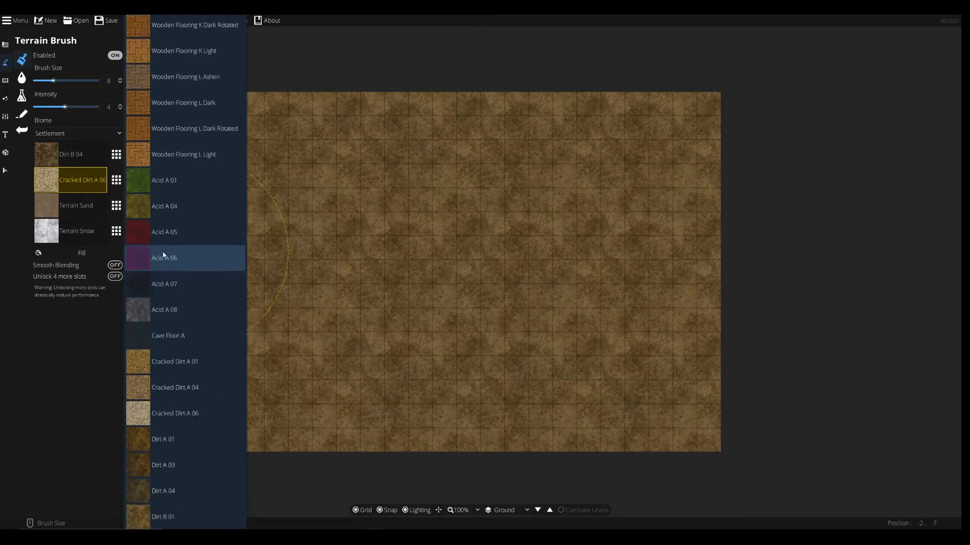
{"action": "scroll", "coordinate": [167, 272], "scroll_direction": "down", "scroll_amount": 10}
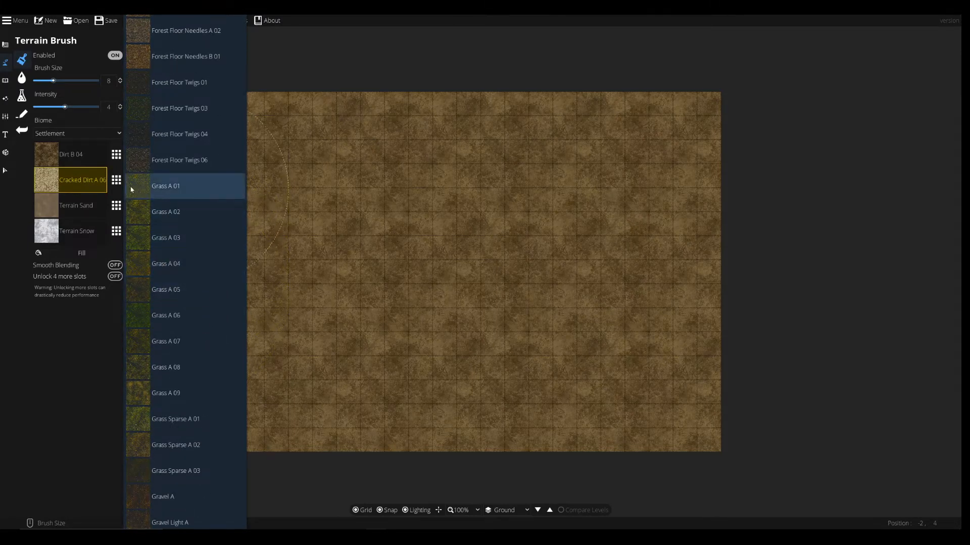
{"action": "left_click", "coordinate": [161, 190]}
Paint diagonal test strokes of Grass A 01 and Cracked Dirt A 06 across the map, and undo the cracked dirt stroke
{"action": "left_click", "coordinate": [95, 211]}
{"action": "left_click_drag", "start_coordinate": [338, 278], "coordinate": [349, 275]}
{"action": "mouse_move", "coordinate": [497, 156]}
{"action": "left_mouse_down"}
{"action": "mouse_move", "coordinate": [432, 222]}
{"action": "mouse_move", "coordinate": [61, 183]}
{"action": "left_mouse_up"}
{"action": "left_click", "coordinate": [101, 187]}
{"action": "mouse_move", "coordinate": [387, 323]}
{"action": "left_mouse_down"}
{"action": "mouse_move", "coordinate": [489, 268]}
{"action": "mouse_move", "coordinate": [505, 238]}
{"action": "left_mouse_up"}
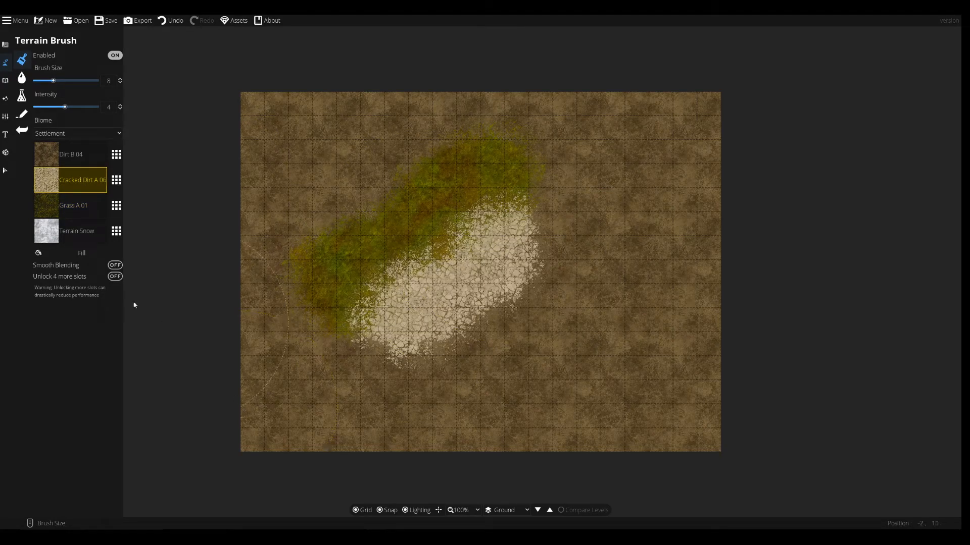
{"action": "key", "text": "ctrl+z"}
Change the third terrain slot's texture to Grass A 02
{"action": "left_click", "coordinate": [116, 205]}
{"action": "scroll", "coordinate": [153, 256], "scroll_direction": "down", "scroll_amount": 20}
{"action": "scroll", "coordinate": [169, 301], "scroll_direction": "down", "scroll_amount": 15}
{"action": "scroll", "coordinate": [153, 289], "scroll_direction": "up", "scroll_amount": 20}
{"action": "scroll", "coordinate": [160, 274], "scroll_direction": "down", "scroll_amount": 4}
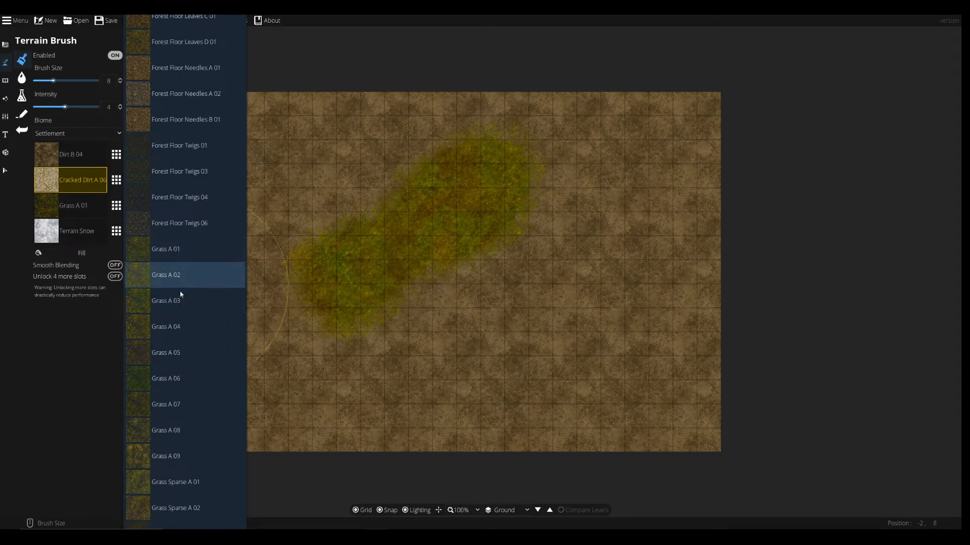
{"action": "left_click", "coordinate": [179, 283]}
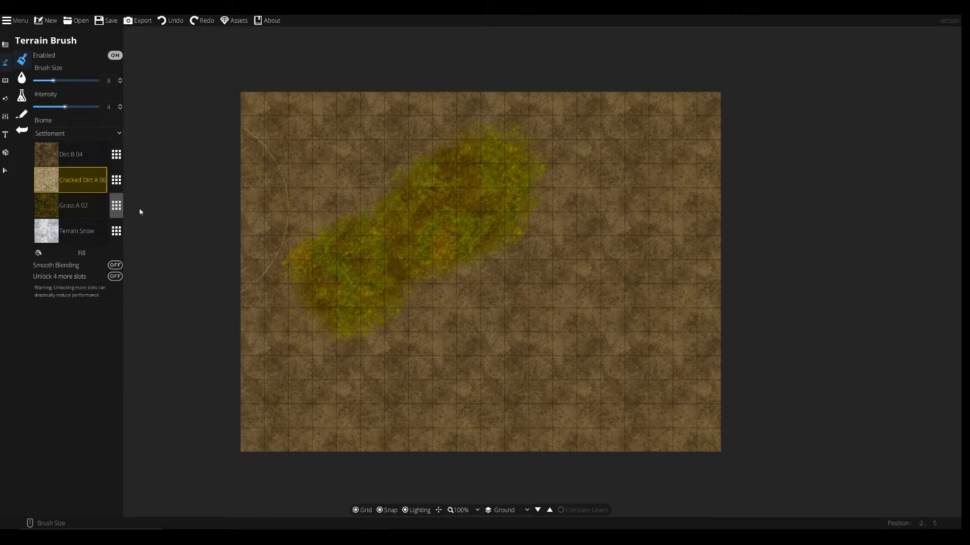
Paint a test stroke of Cracked Dirt A 06 beside the grass patch, and undo both test strokes
{"action": "mouse_move", "coordinate": [435, 343]}
{"action": "left_mouse_down"}
{"action": "mouse_move", "coordinate": [464, 293]}
{"action": "mouse_move", "coordinate": [452, 319]}
{"action": "left_mouse_up"}
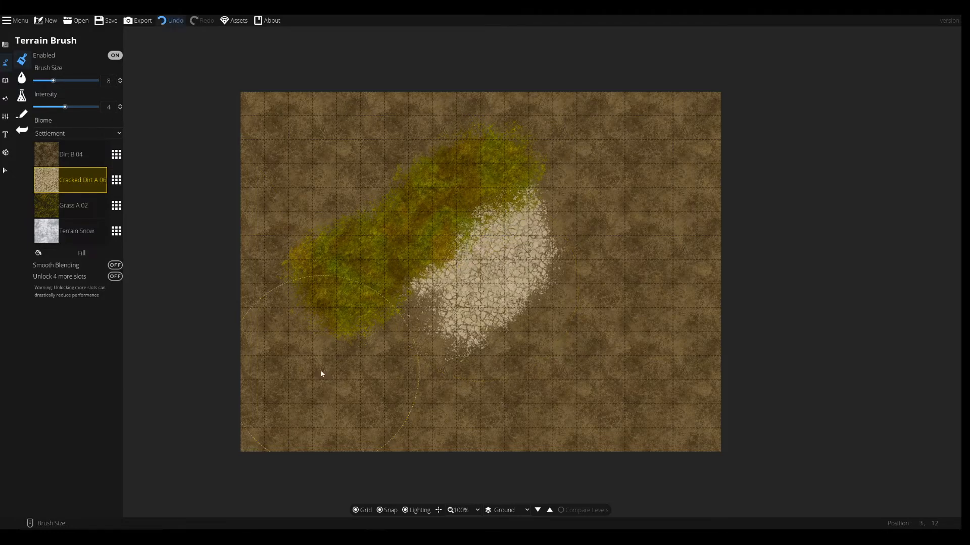
{"action": "key", "text": "ctrl+z"}
{"action": "key", "text": "ctrl+z"}
Replace Terrain Snow in the fourth terrain slot with Water Calm A Blue
{"action": "left_click", "coordinate": [96, 230]}
{"action": "left_click", "coordinate": [116, 232]}
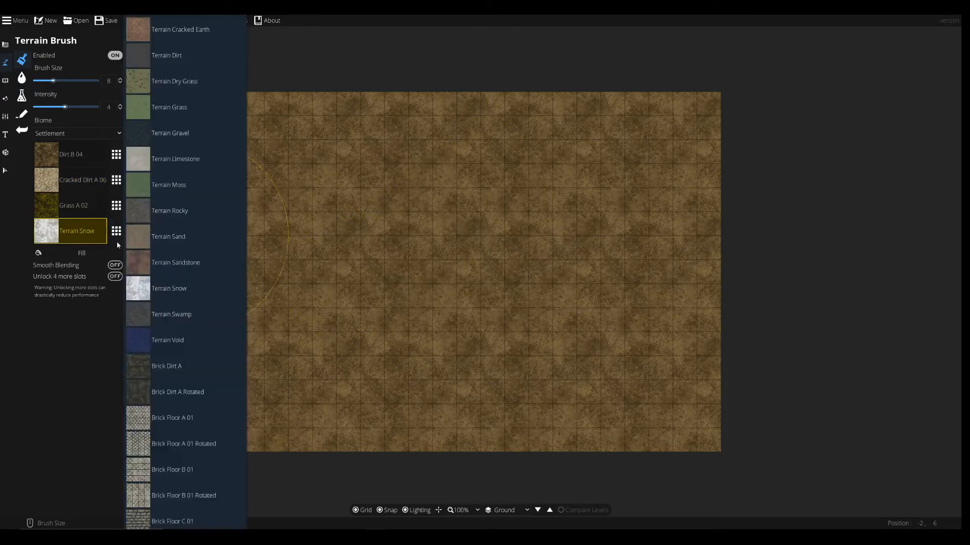
{"action": "scroll", "coordinate": [183, 310], "scroll_direction": "down", "scroll_amount": 20}
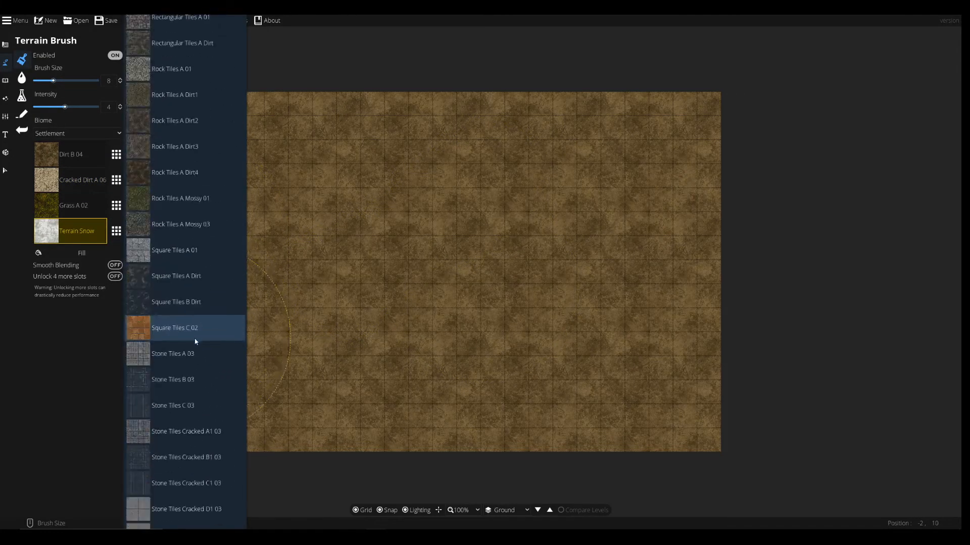
{"action": "scroll", "coordinate": [196, 339], "scroll_direction": "down", "scroll_amount": 5}
{"action": "scroll", "coordinate": [192, 329], "scroll_direction": "up", "scroll_amount": 3}
{"action": "scroll", "coordinate": [192, 324], "scroll_direction": "down", "scroll_amount": 15}
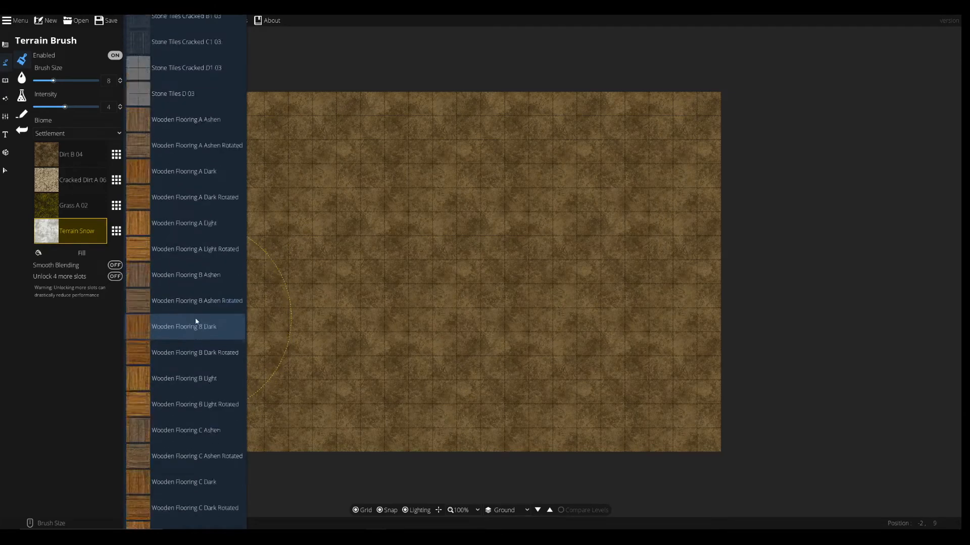
{"action": "scroll", "coordinate": [188, 330], "scroll_direction": "down", "scroll_amount": 15}
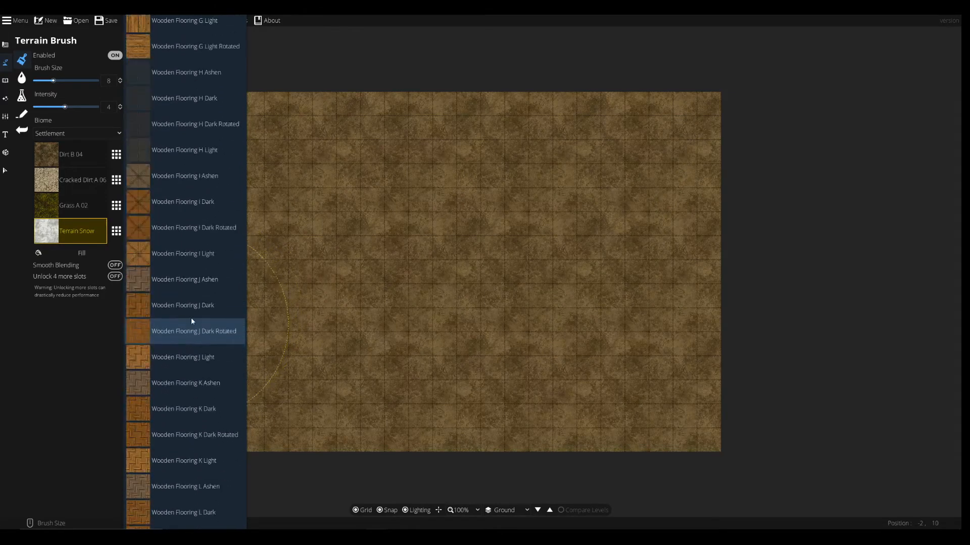
{"action": "scroll", "coordinate": [177, 354], "scroll_direction": "down", "scroll_amount": 15}
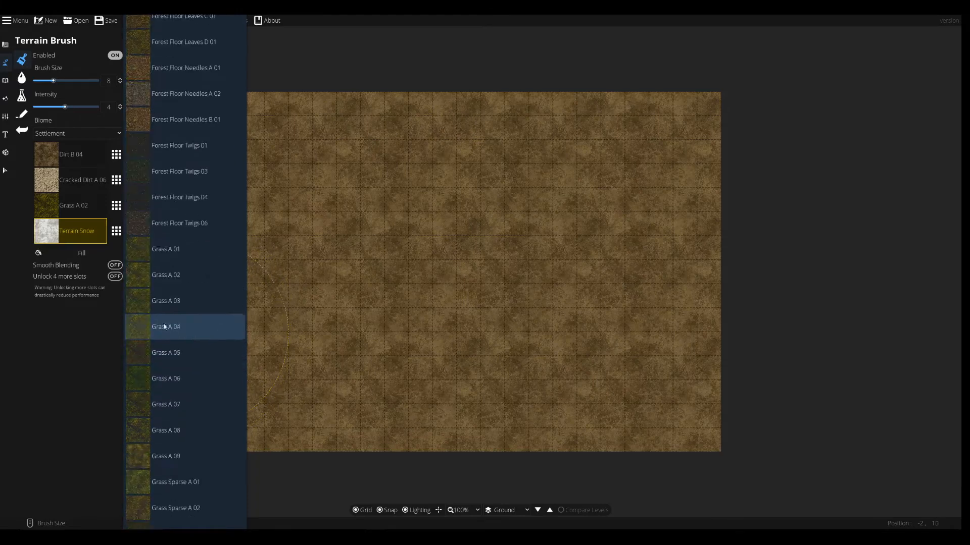
{"action": "scroll", "coordinate": [177, 264], "scroll_direction": "down", "scroll_amount": 15}
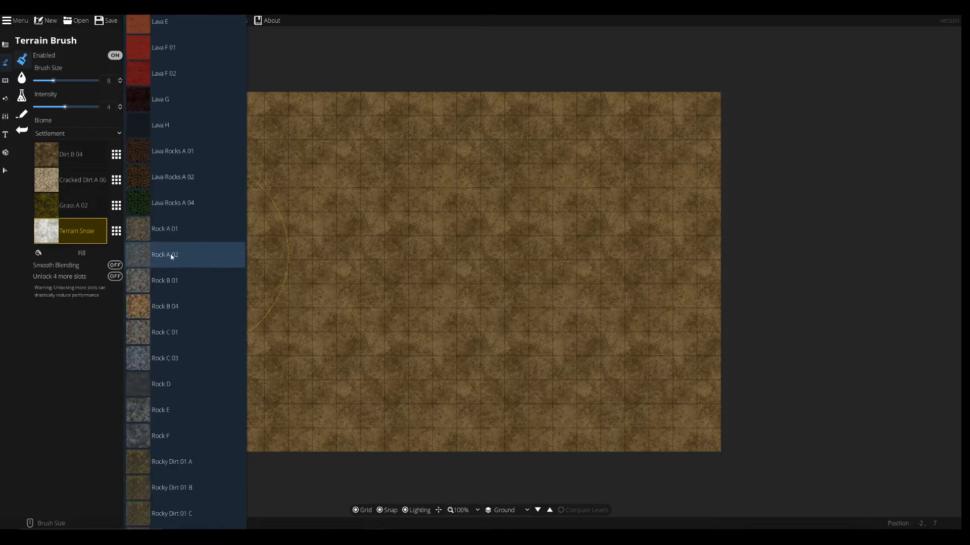
{"action": "scroll", "coordinate": [175, 264], "scroll_direction": "down", "scroll_amount": 5}
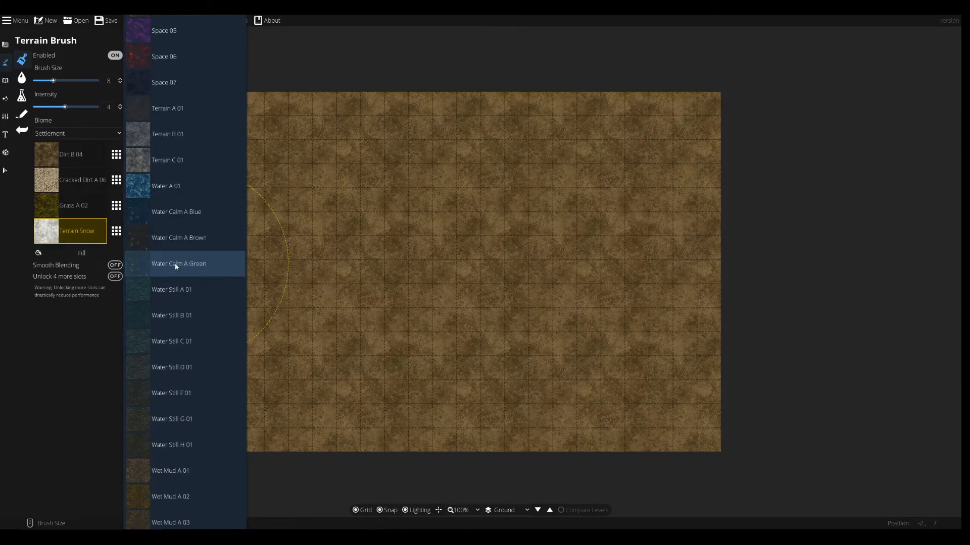
{"action": "left_click", "coordinate": [139, 216]}
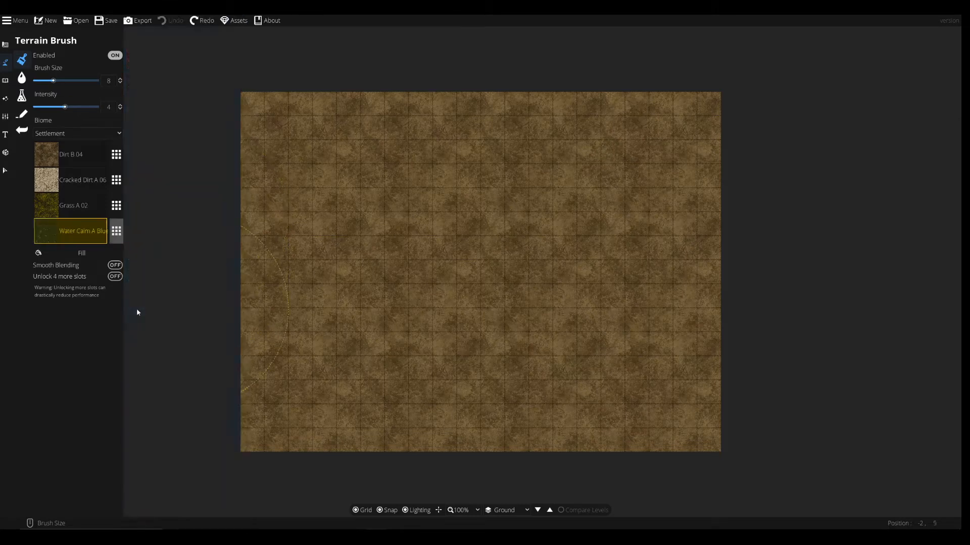
Change the second terrain slot's texture to Cracked Dirt A 04
{"action": "left_click", "coordinate": [71, 154]}
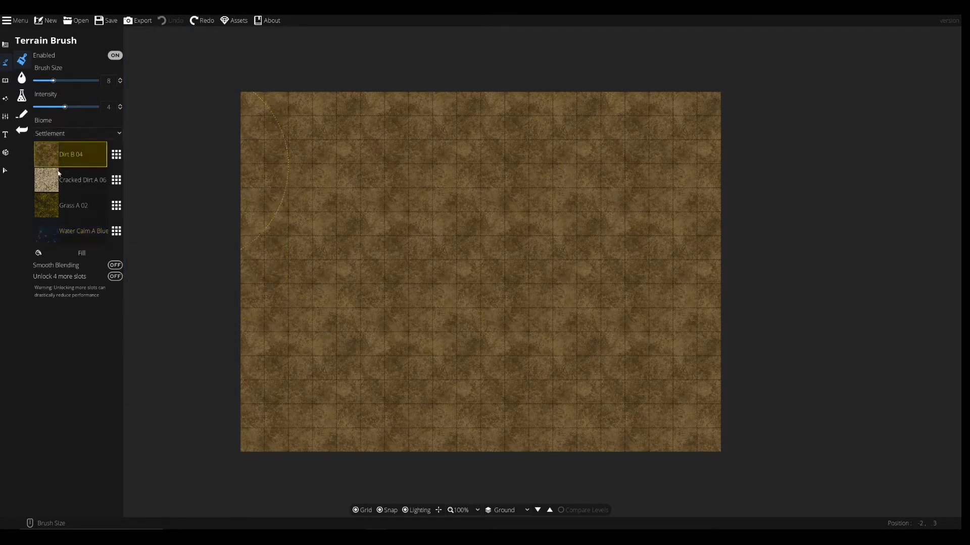
{"action": "left_click", "coordinate": [114, 176]}
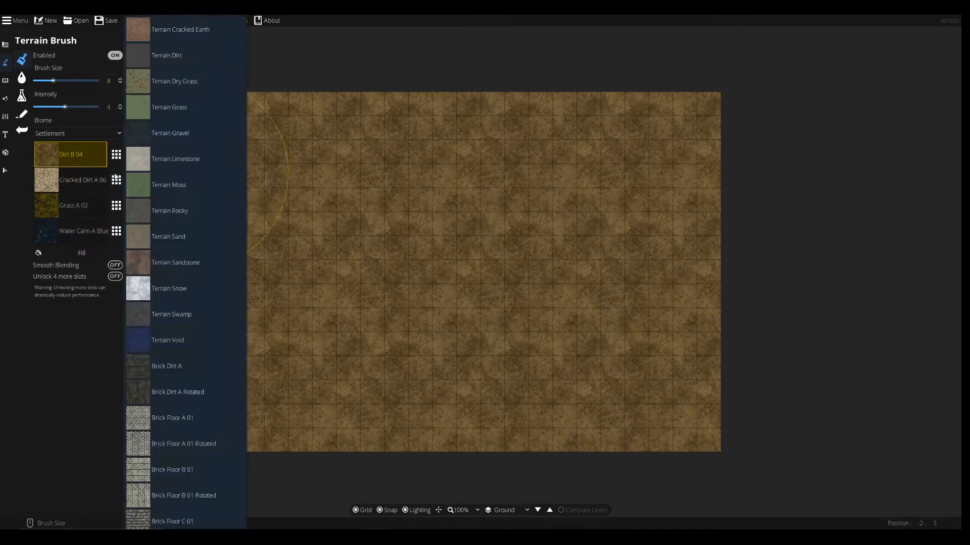
{"action": "scroll", "coordinate": [161, 247], "scroll_direction": "down", "scroll_amount": 15}
{"action": "scroll", "coordinate": [144, 244], "scroll_direction": "down", "scroll_amount": 15}
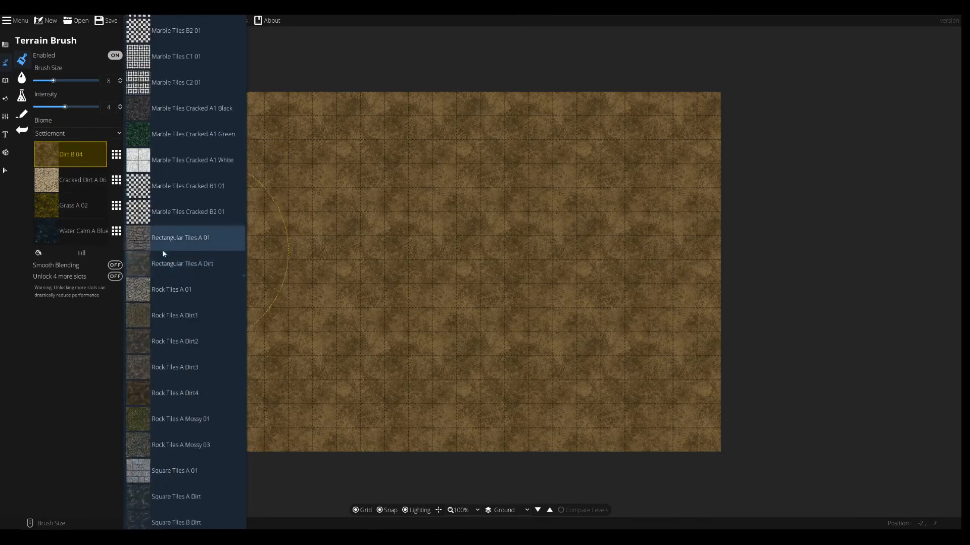
{"action": "scroll", "coordinate": [163, 248], "scroll_direction": "down", "scroll_amount": 20}
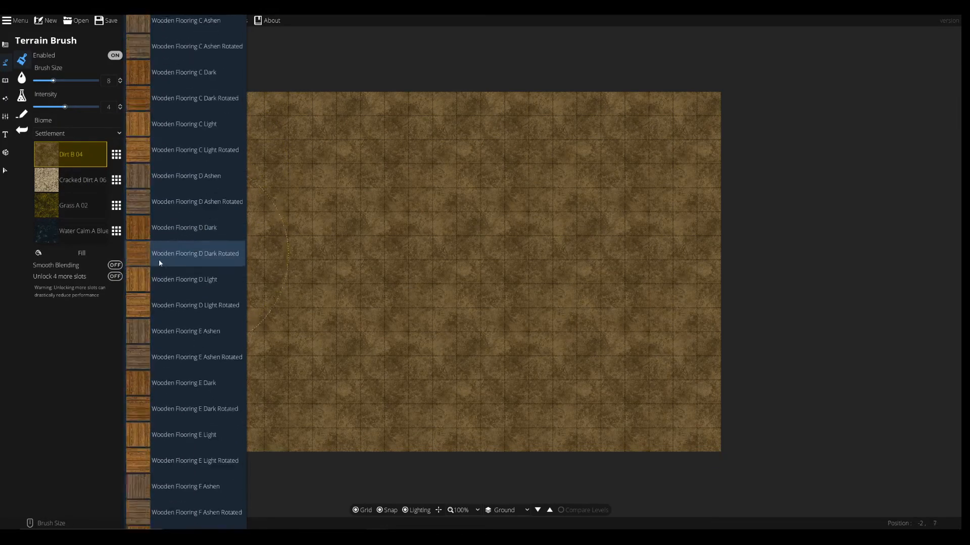
{"action": "scroll", "coordinate": [172, 269], "scroll_direction": "down", "scroll_amount": 20}
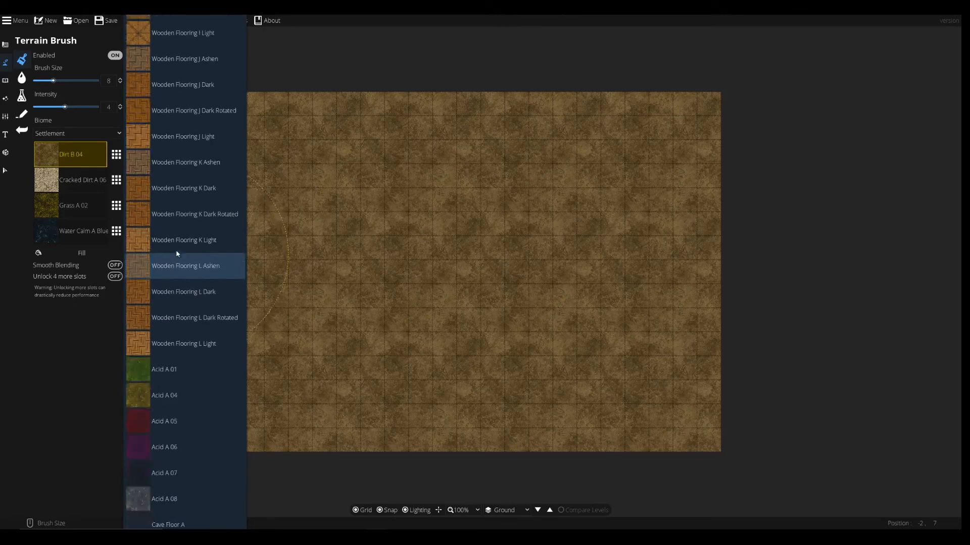
{"action": "left_click", "coordinate": [194, 261]}
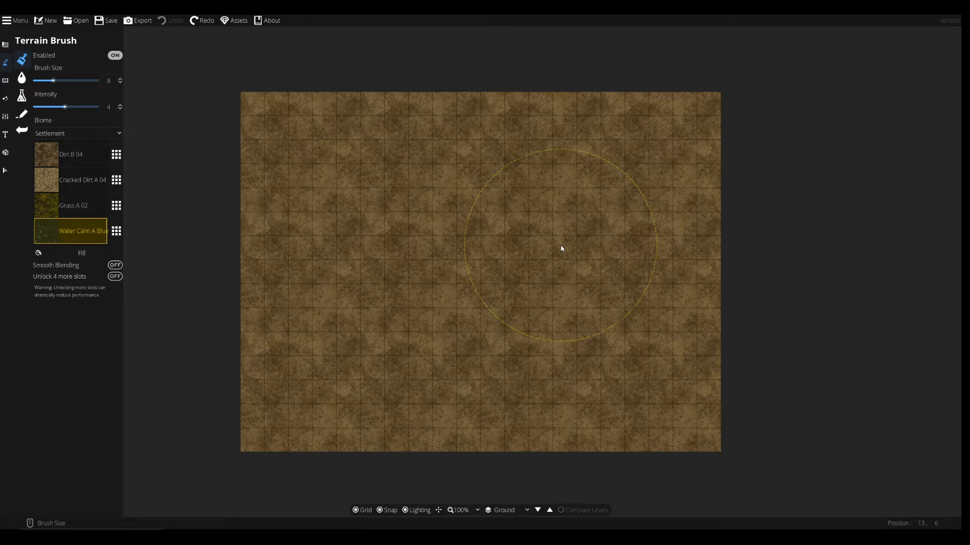
Paint Grass A 02 over nearly the whole map with brush size 8, leaving a few thin patches of dirt
{"action": "left_click", "coordinate": [76, 210]}
{"action": "mouse_move", "coordinate": [372, 112]}
{"action": "left_mouse_down"}
{"action": "mouse_move", "coordinate": [277, 255]}
{"action": "mouse_move", "coordinate": [258, 216]}
{"action": "mouse_move", "coordinate": [277, 136]}
{"action": "mouse_move", "coordinate": [311, 100]}
{"action": "mouse_move", "coordinate": [249, 388]}
{"action": "left_mouse_up"}
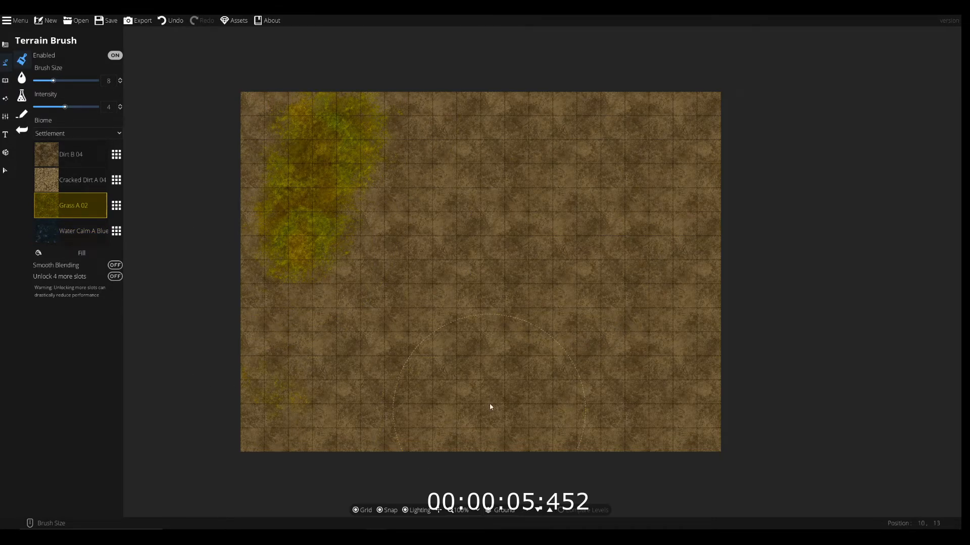
{"action": "mouse_move", "coordinate": [418, 313]}
{"action": "left_mouse_down"}
{"action": "mouse_move", "coordinate": [491, 290]}
{"action": "mouse_move", "coordinate": [418, 361]}
{"action": "left_mouse_up"}
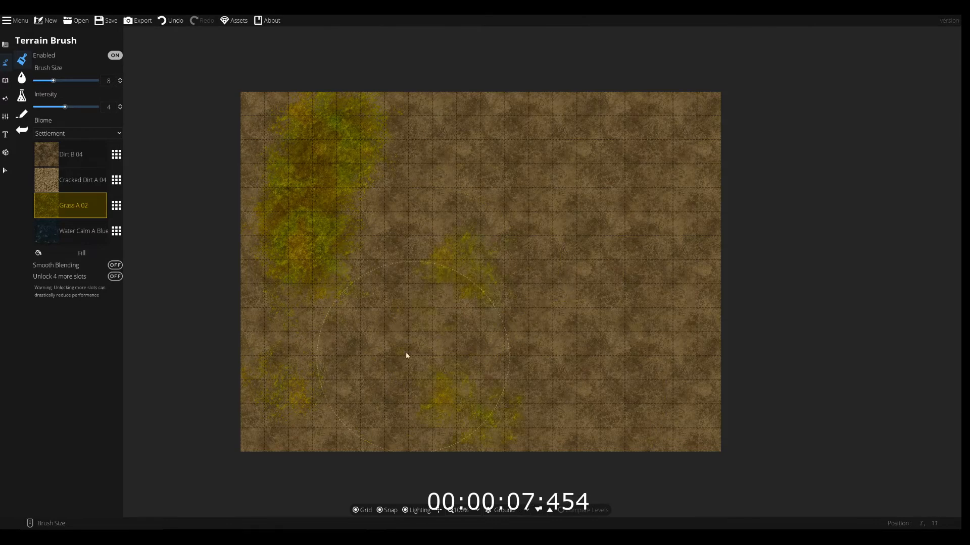
{"action": "left_click_drag", "start_coordinate": [317, 338], "coordinate": [301, 450]}
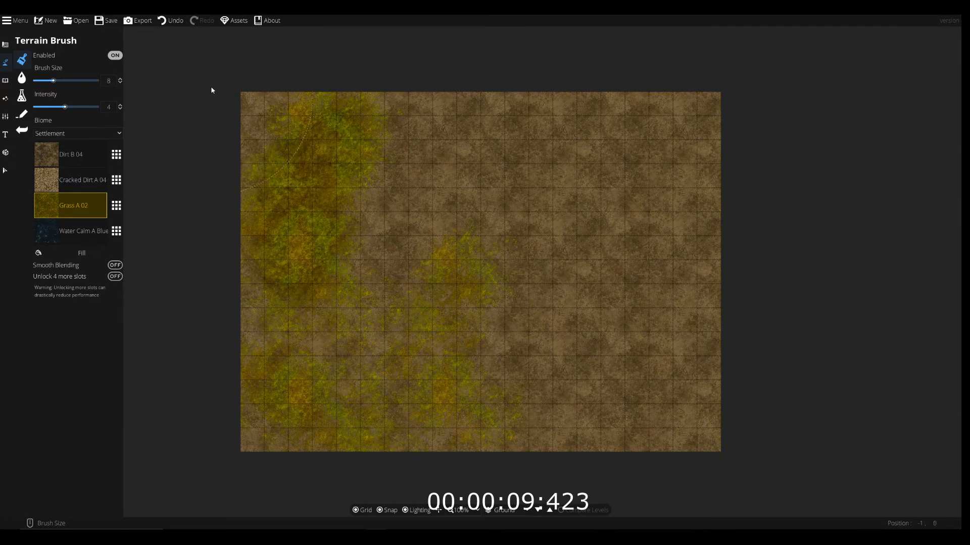
{"action": "mouse_move", "coordinate": [436, 98]}
{"action": "left_mouse_down"}
{"action": "mouse_move", "coordinate": [514, 160]}
{"action": "mouse_move", "coordinate": [631, 128]}
{"action": "mouse_move", "coordinate": [691, 160]}
{"action": "mouse_move", "coordinate": [693, 246]}
{"action": "mouse_move", "coordinate": [658, 264]}
{"action": "mouse_move", "coordinate": [604, 262]}
{"action": "mouse_move", "coordinate": [545, 299]}
{"action": "mouse_move", "coordinate": [582, 382]}
{"action": "mouse_move", "coordinate": [671, 493]}
{"action": "mouse_move", "coordinate": [753, 459]}
{"action": "mouse_move", "coordinate": [683, 397]}
{"action": "mouse_move", "coordinate": [642, 324]}
{"action": "mouse_move", "coordinate": [673, 276]}
{"action": "mouse_move", "coordinate": [676, 236]}
{"action": "mouse_move", "coordinate": [574, 171]}
{"action": "mouse_move", "coordinate": [465, 197]}
{"action": "mouse_move", "coordinate": [358, 347]}
{"action": "mouse_move", "coordinate": [376, 242]}
{"action": "mouse_move", "coordinate": [412, 177]}
{"action": "mouse_move", "coordinate": [502, 89]}
{"action": "mouse_move", "coordinate": [607, 164]}
{"action": "mouse_move", "coordinate": [563, 258]}
{"action": "mouse_move", "coordinate": [531, 270]}
{"action": "mouse_move", "coordinate": [518, 198]}
{"action": "mouse_move", "coordinate": [539, 316]}
{"action": "mouse_move", "coordinate": [533, 401]}
{"action": "mouse_move", "coordinate": [560, 458]}
{"action": "mouse_move", "coordinate": [631, 450]}
{"action": "mouse_move", "coordinate": [665, 428]}
{"action": "mouse_move", "coordinate": [707, 391]}
{"action": "mouse_move", "coordinate": [712, 355]}
{"action": "mouse_move", "coordinate": [643, 340]}
{"action": "mouse_move", "coordinate": [719, 287]}
{"action": "mouse_move", "coordinate": [722, 265]}
{"action": "mouse_move", "coordinate": [695, 183]}
{"action": "mouse_move", "coordinate": [688, 112]}
{"action": "mouse_move", "coordinate": [700, 81]}
{"action": "mouse_move", "coordinate": [598, 95]}
{"action": "mouse_move", "coordinate": [445, 81]}
{"action": "mouse_move", "coordinate": [516, 84]}
{"action": "mouse_move", "coordinate": [296, 88]}
{"action": "mouse_move", "coordinate": [225, 132]}
{"action": "left_mouse_up"}
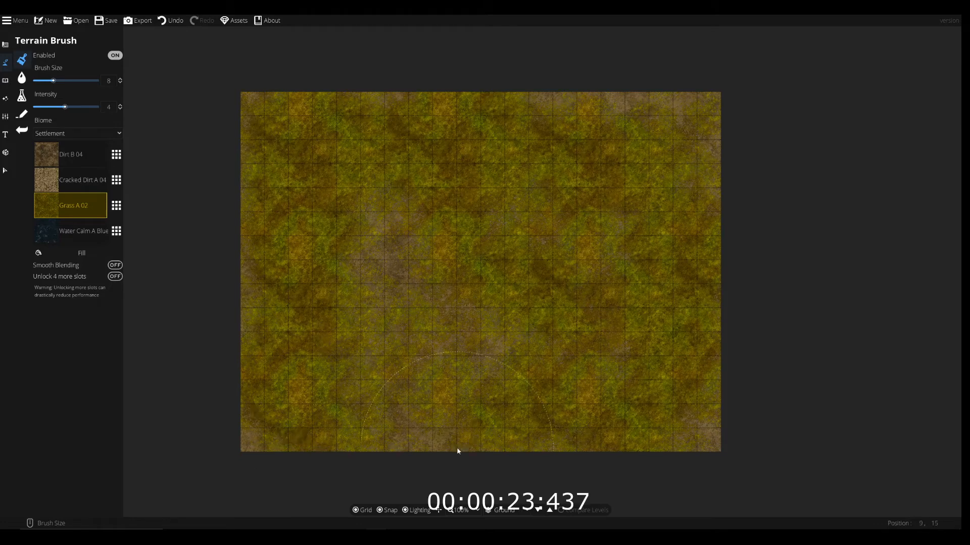
Paint a winding Water Calm A Blue river across the full map width, evening out its banks with brush size 2
{"action": "left_click", "coordinate": [46, 239]}
{"action": "scroll", "coordinate": [417, 284], "scroll_direction": "down", "scroll_amount": 6}
{"action": "scroll", "coordinate": [402, 297], "scroll_direction": "up", "scroll_amount": 6}
{"action": "scroll", "coordinate": [520, 264], "scroll_direction": "down", "scroll_amount": 4}
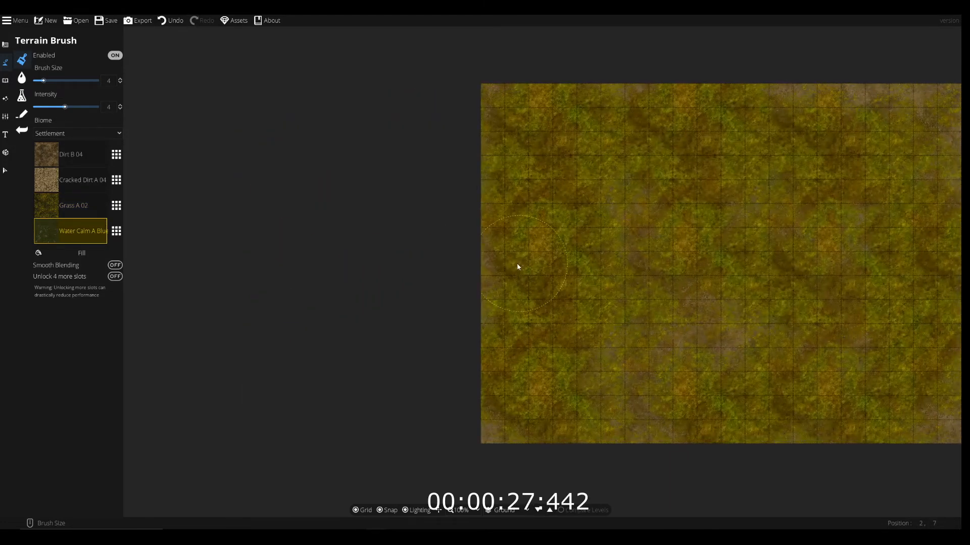
{"action": "mouse_move", "coordinate": [496, 255]}
{"action": "left_mouse_down"}
{"action": "mouse_move", "coordinate": [516, 262]}
{"action": "mouse_move", "coordinate": [417, 260]}
{"action": "left_mouse_up"}
{"action": "mouse_move", "coordinate": [416, 260]}
{"action": "left_mouse_down"}
{"action": "mouse_move", "coordinate": [390, 251]}
{"action": "mouse_move", "coordinate": [515, 273]}
{"action": "mouse_move", "coordinate": [563, 271]}
{"action": "mouse_move", "coordinate": [729, 326]}
{"action": "mouse_move", "coordinate": [798, 309]}
{"action": "mouse_move", "coordinate": [871, 256]}
{"action": "mouse_move", "coordinate": [751, 317]}
{"action": "mouse_move", "coordinate": [706, 321]}
{"action": "mouse_move", "coordinate": [616, 288]}
{"action": "mouse_move", "coordinate": [395, 248]}
{"action": "left_mouse_up"}
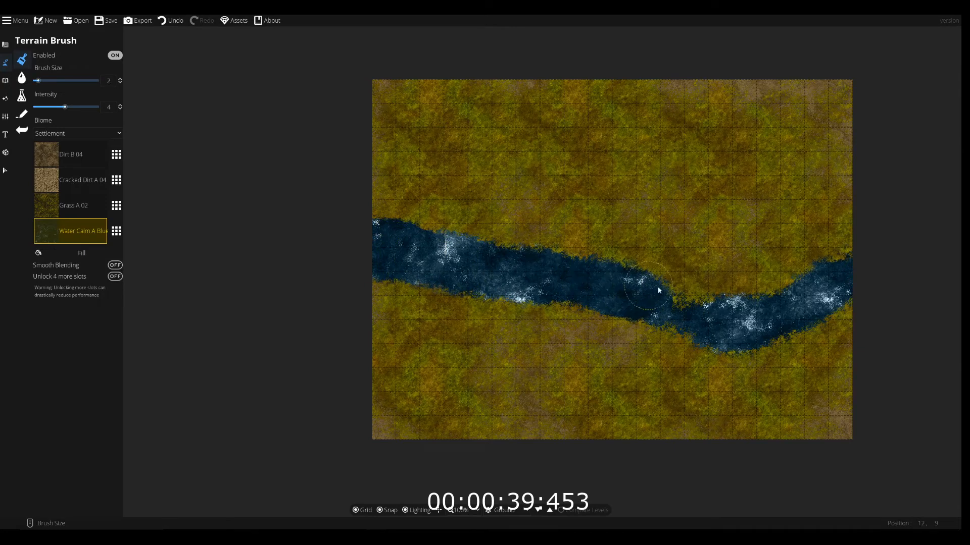
{"action": "left_click_drag", "start_coordinate": [649, 289], "coordinate": [709, 313]}
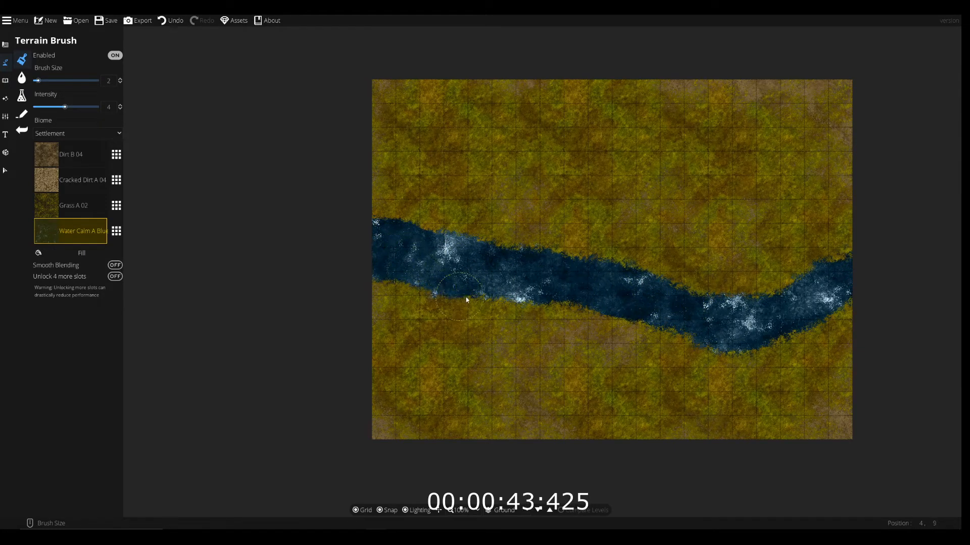
{"action": "left_click_drag", "start_coordinate": [569, 286], "coordinate": [462, 299]}
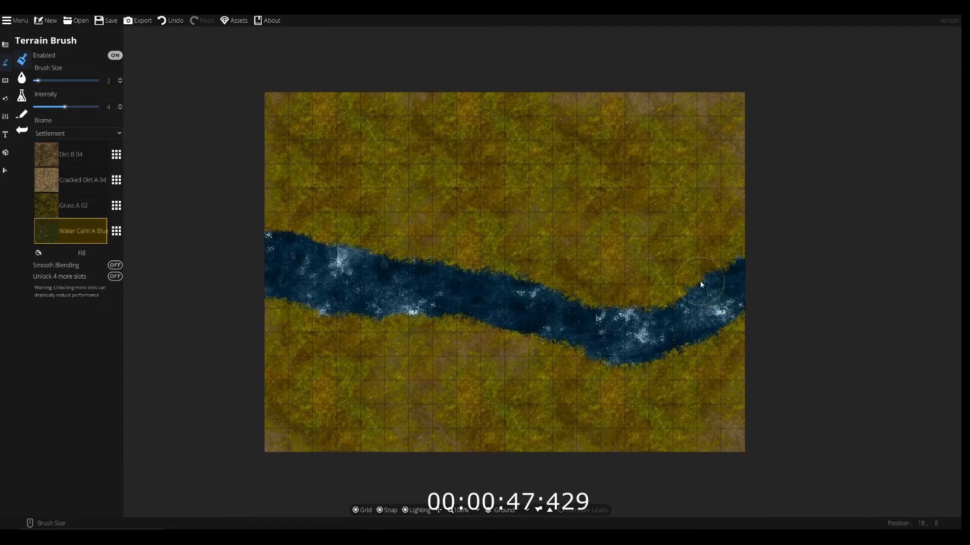
Try straight Cracked Dirt A 04 path strokes from the river to the map's upper edge, and undo them
{"action": "left_click", "coordinate": [40, 182]}
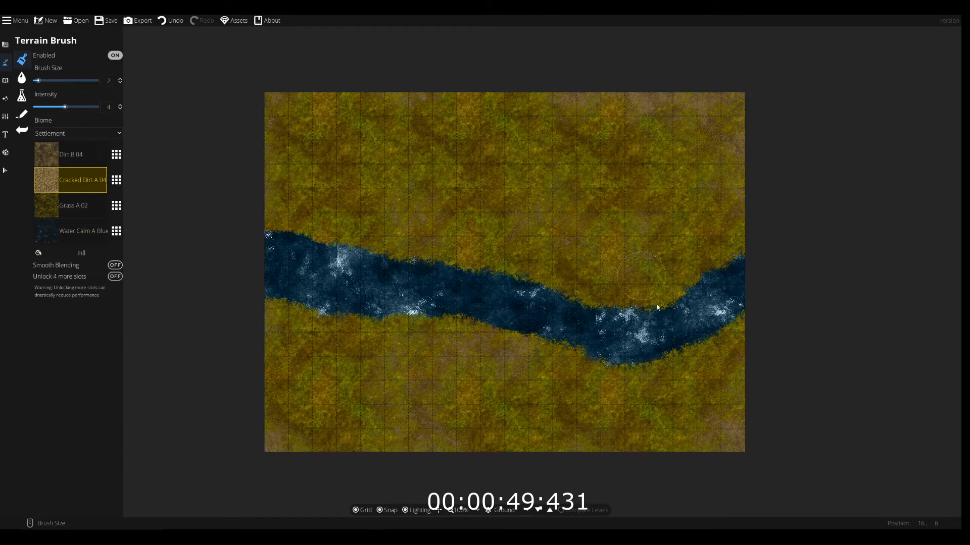
{"action": "left_click_drag", "start_coordinate": [611, 290], "coordinate": [602, 97]}
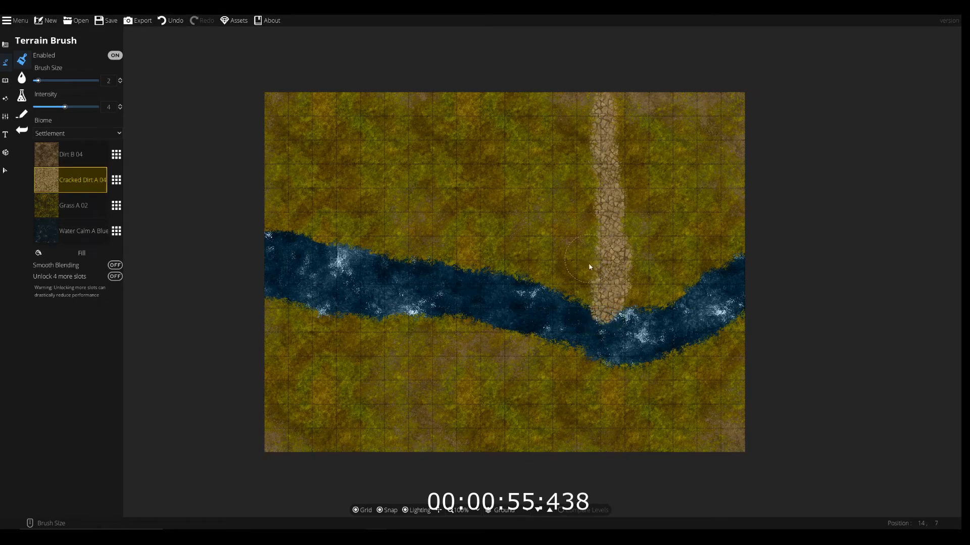
{"action": "key", "text": "ctrl+z"}
{"action": "left_click_drag", "start_coordinate": [606, 272], "coordinate": [603, 232]}
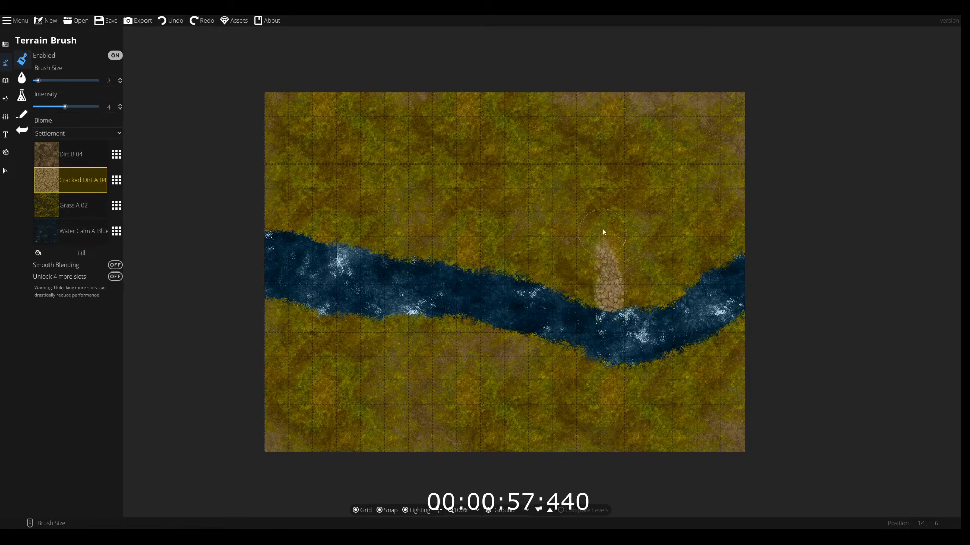
{"action": "left_click_drag", "start_coordinate": [603, 192], "coordinate": [601, 100]}
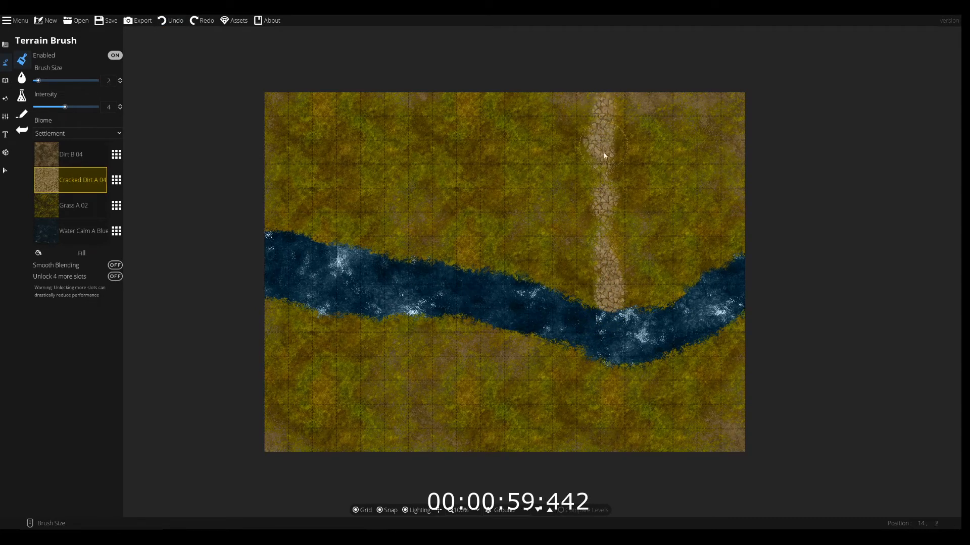
{"action": "key", "text": "ctrl+z"}
Paint a curving Cracked Dirt A 04 path from the map's upper edge to the river, continuing below it to the lower edge
{"action": "mouse_move", "coordinate": [619, 297]}
{"action": "left_mouse_down"}
{"action": "mouse_move", "coordinate": [610, 242]}
{"action": "mouse_move", "coordinate": [562, 157]}
{"action": "mouse_move", "coordinate": [577, 99]}
{"action": "left_mouse_up"}
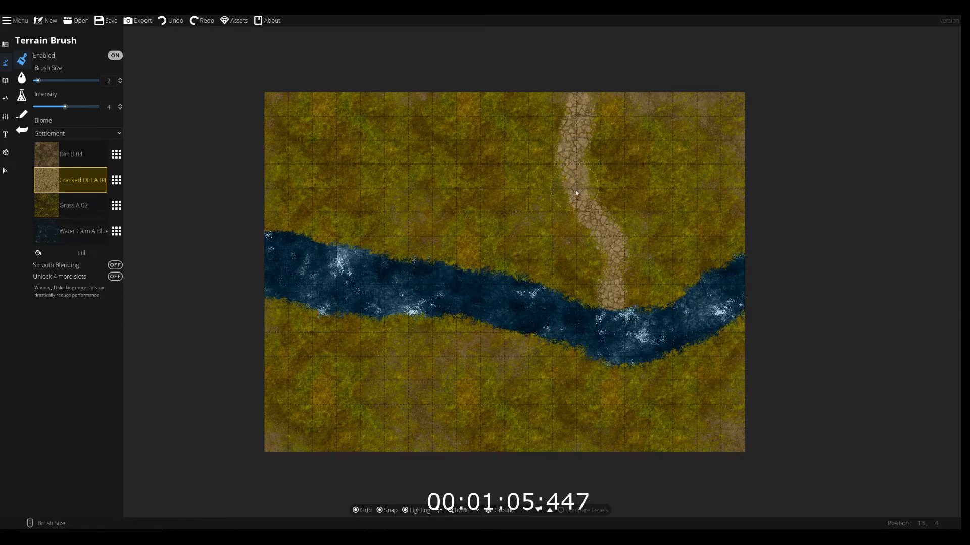
{"action": "left_click_drag", "start_coordinate": [611, 248], "coordinate": [614, 281]}
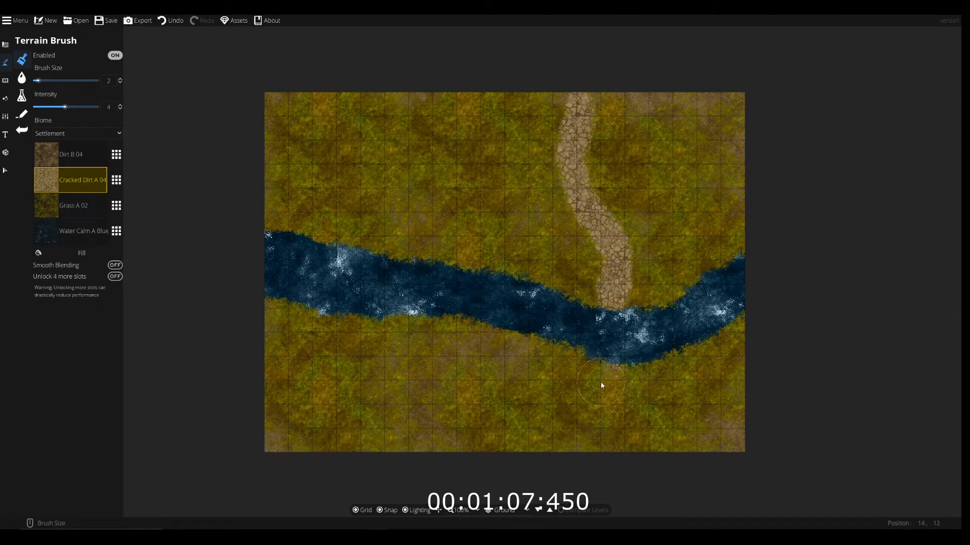
{"action": "left_click_drag", "start_coordinate": [601, 396], "coordinate": [577, 449]}
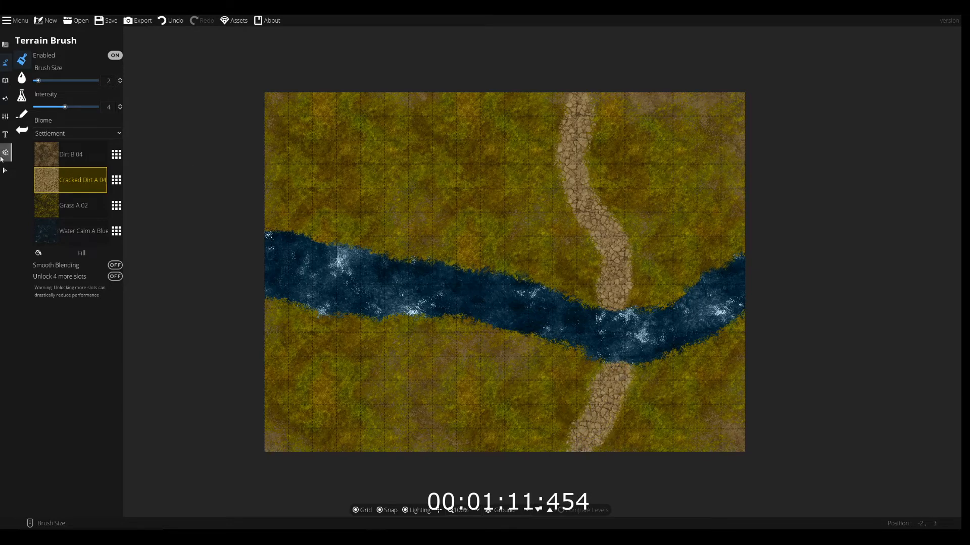
Blend Dirt B 04 patches into the grass around the path and river, enlarging the brush to size 6
{"action": "left_click", "coordinate": [73, 163]}
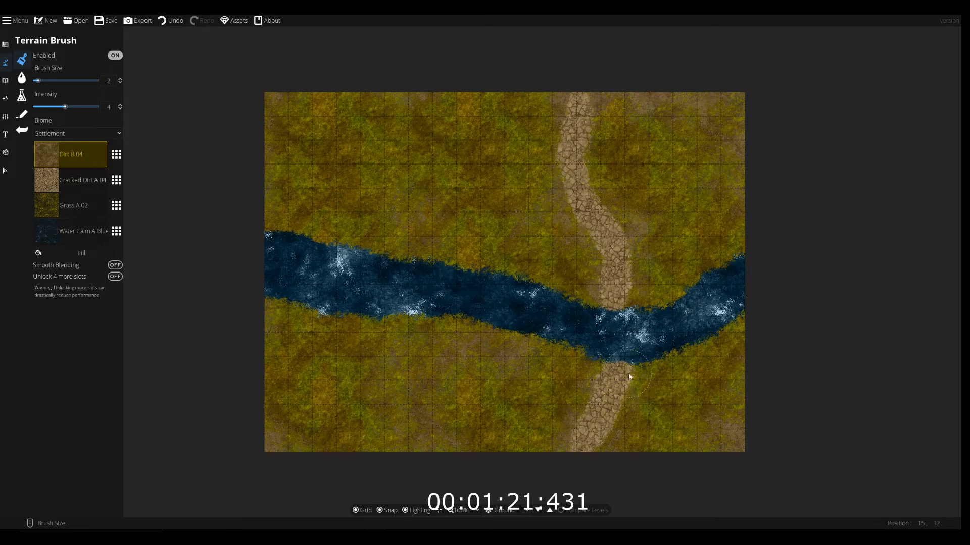
{"action": "scroll", "coordinate": [338, 173], "scroll_direction": "up", "scroll_amount": 3}
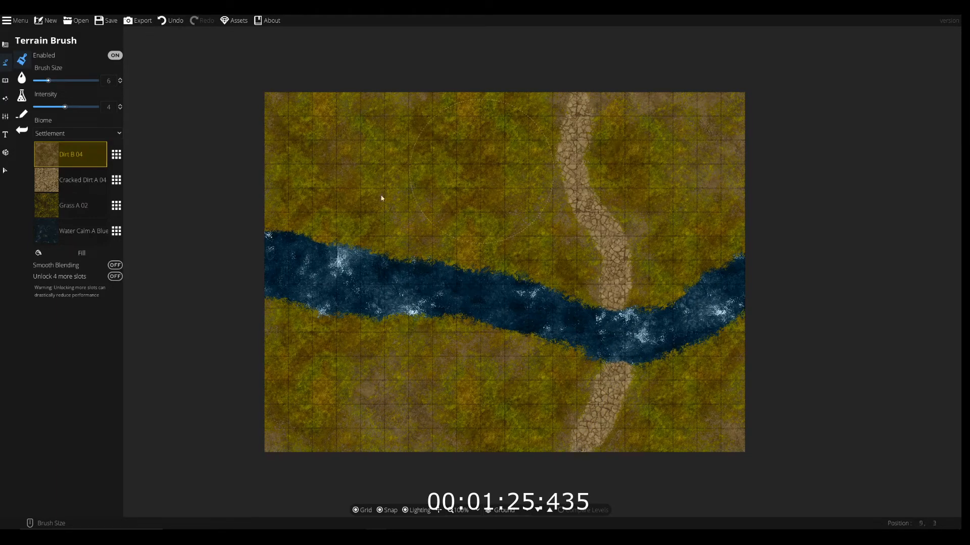
Switch to the Path Tool and select a dark, rough-textured path asset for the river
{"action": "left_click", "coordinate": [8, 83]}
{"action": "left_click", "coordinate": [7, 99]}
{"action": "left_click", "coordinate": [7, 82]}
{"action": "left_click", "coordinate": [6, 63]}
{"action": "left_click", "coordinate": [35, 114]}
{"action": "scroll", "coordinate": [56, 316], "scroll_direction": "down", "scroll_amount": 5}
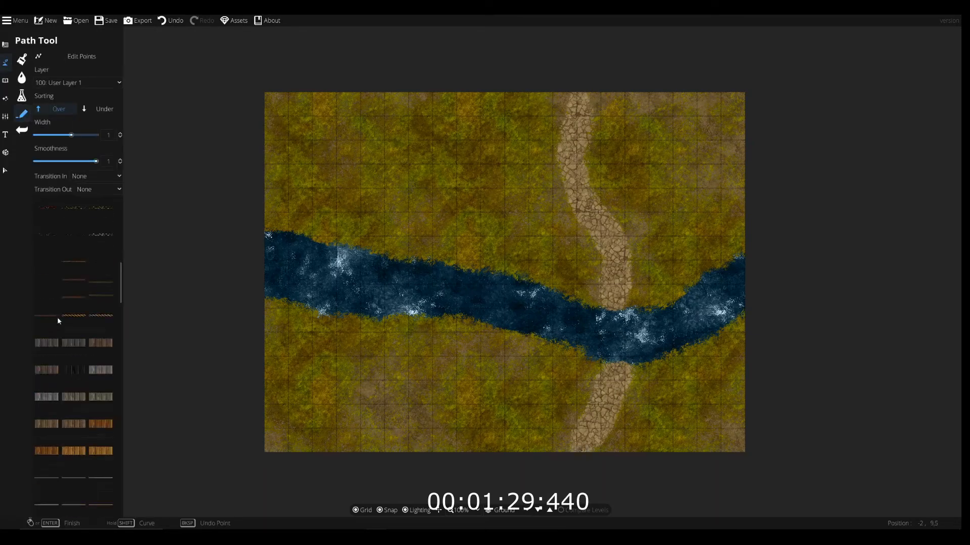
{"action": "scroll", "coordinate": [46, 386], "scroll_direction": "down", "scroll_amount": 5}
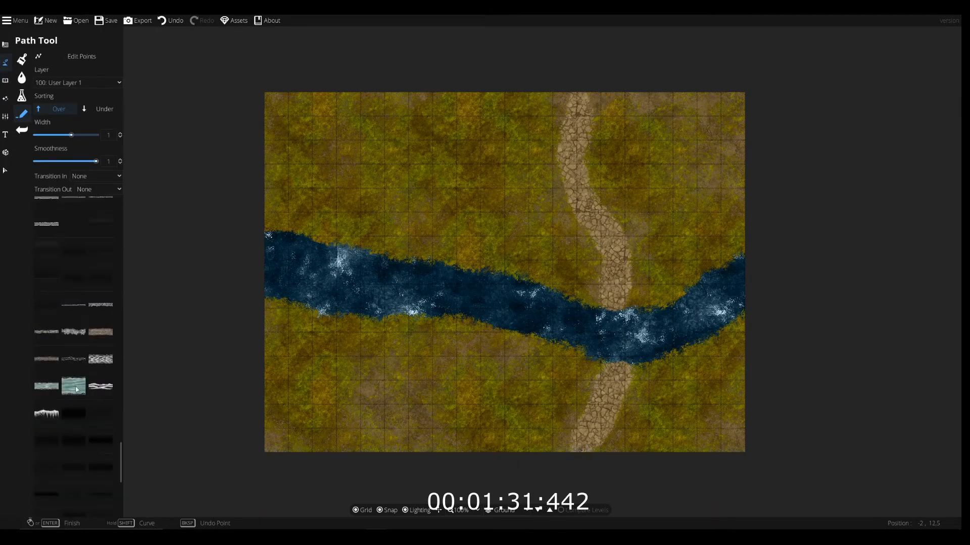
{"action": "scroll", "coordinate": [50, 410], "scroll_direction": "up", "scroll_amount": 5}
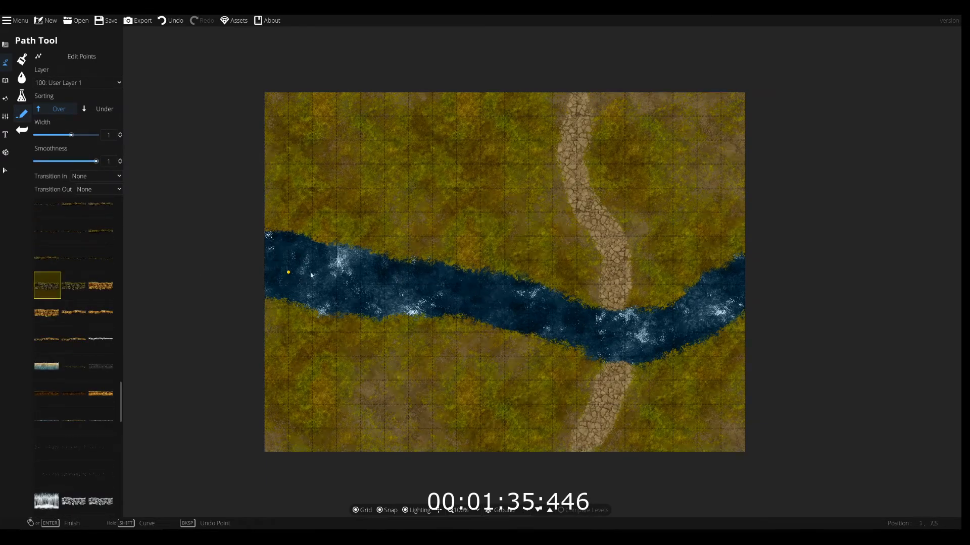
{"action": "scroll", "coordinate": [155, 255], "scroll_direction": "up", "scroll_amount": 2}
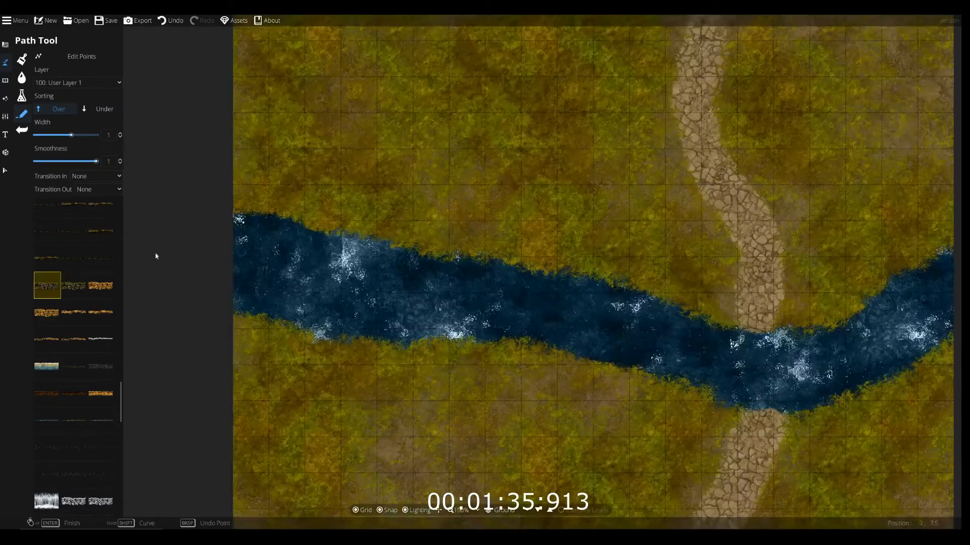
Set the path width to 0.43, disable snapping and trace the river's upper bank with a thin, dark bank path
{"action": "left_click", "coordinate": [218, 214]}
{"action": "key", "text": "ctrl+z"}
{"action": "left_click_drag", "start_coordinate": [71, 135], "coordinate": [66, 135]}
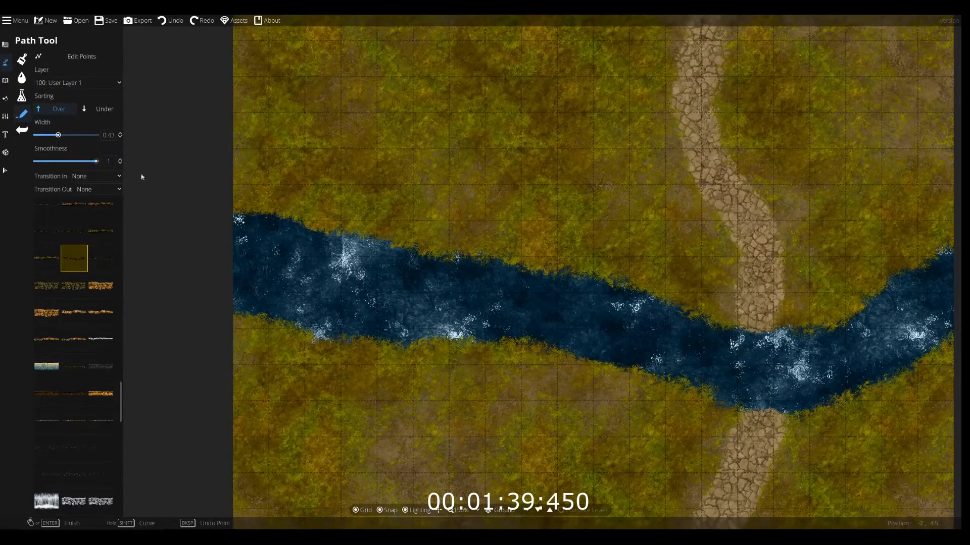
{"action": "left_click", "coordinate": [218, 219]}
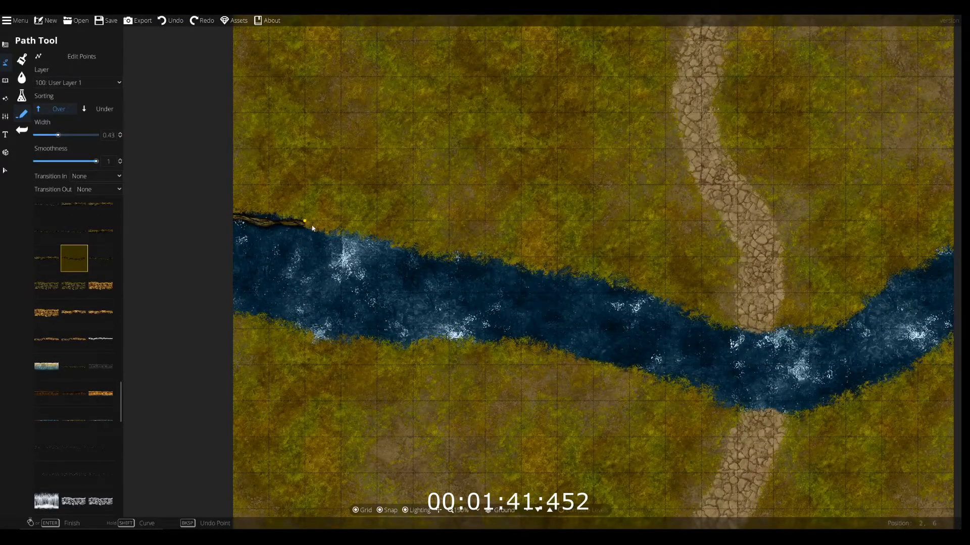
{"action": "key", "text": "s"}
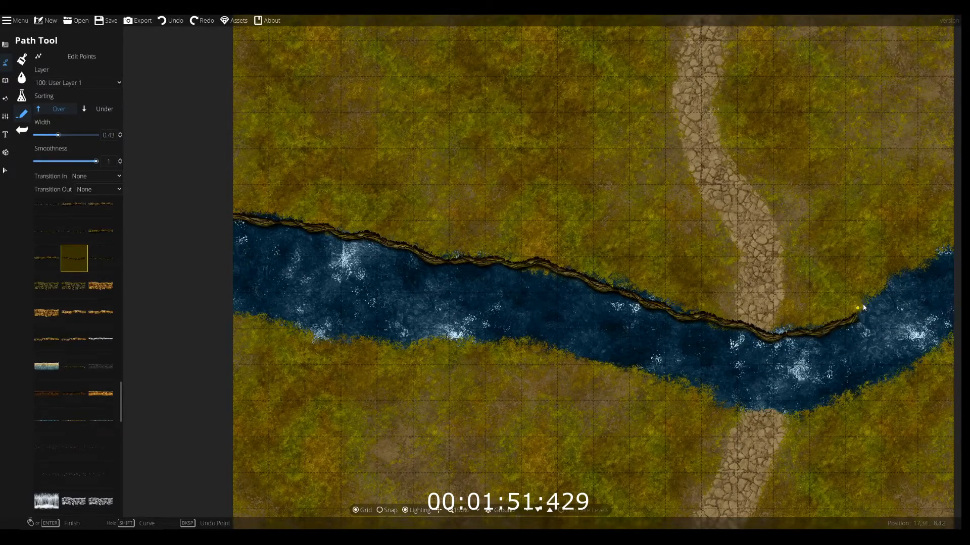
Trace the river's lower bank from the map's right edge to its left edge with the same path
{"action": "left_click_drag", "start_coordinate": [939, 259], "coordinate": [595, 232]}
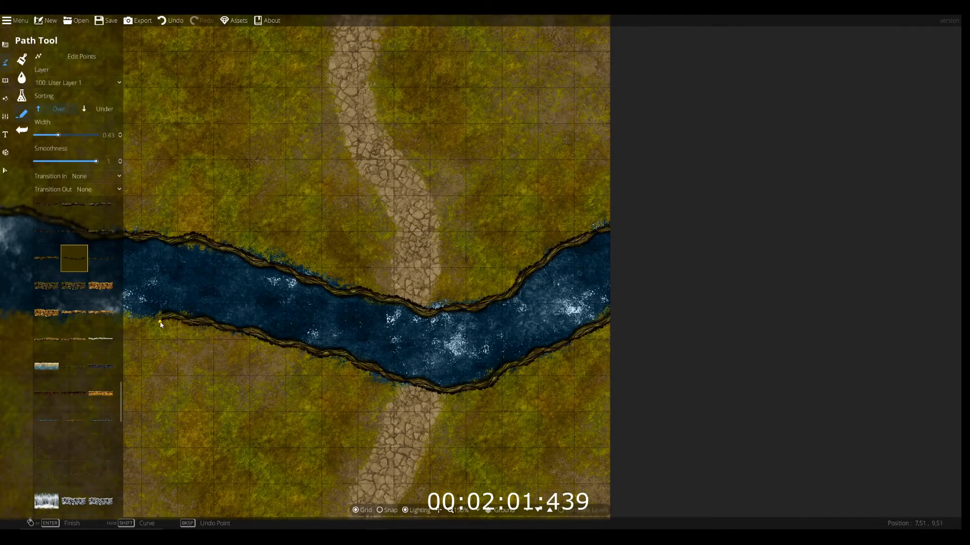
{"action": "left_click_drag", "start_coordinate": [149, 325], "coordinate": [473, 322]}
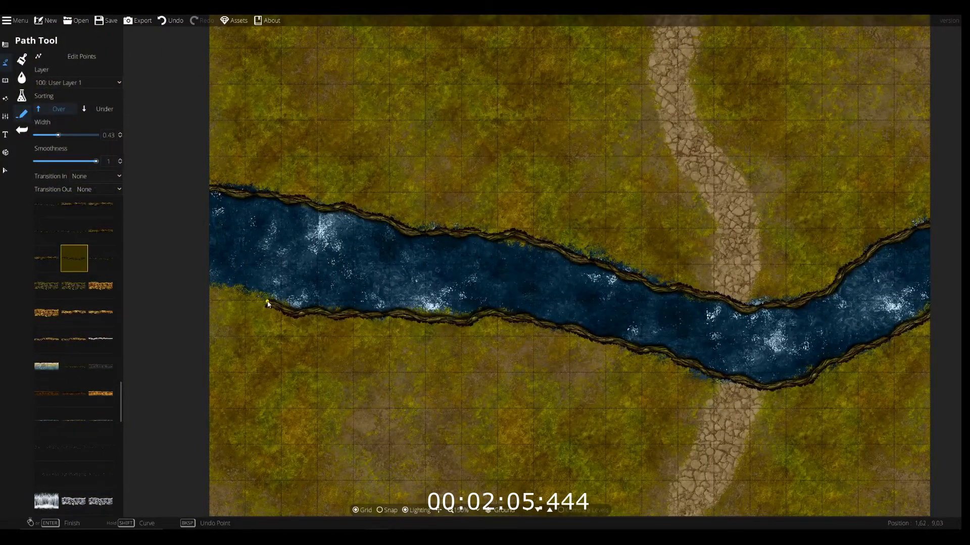
{"action": "left_click_drag", "start_coordinate": [591, 410], "coordinate": [412, 373]}
Switch to the Object Tool, search the library for "bridge" and select a dark wooden plank bridge
{"action": "left_click", "coordinate": [4, 81]}
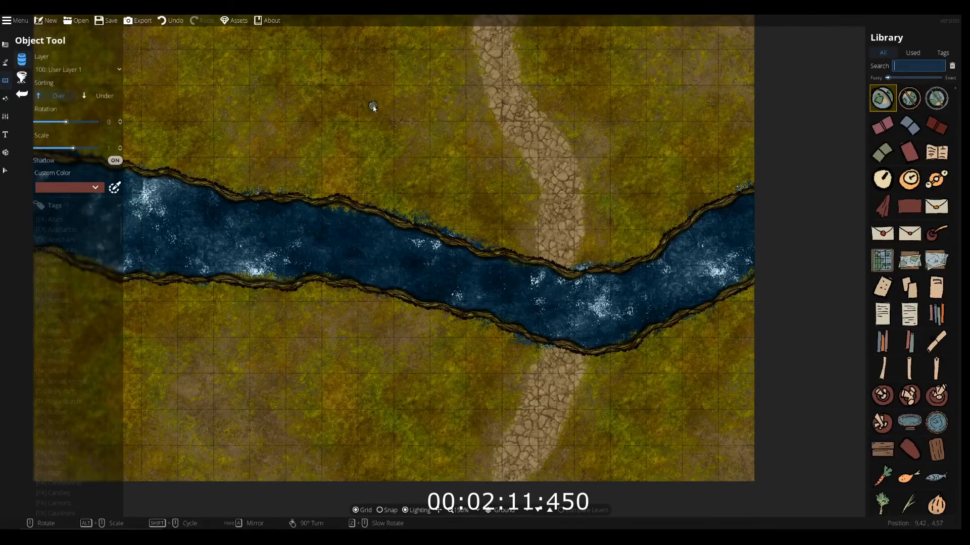
{"action": "type", "text": "ge"}
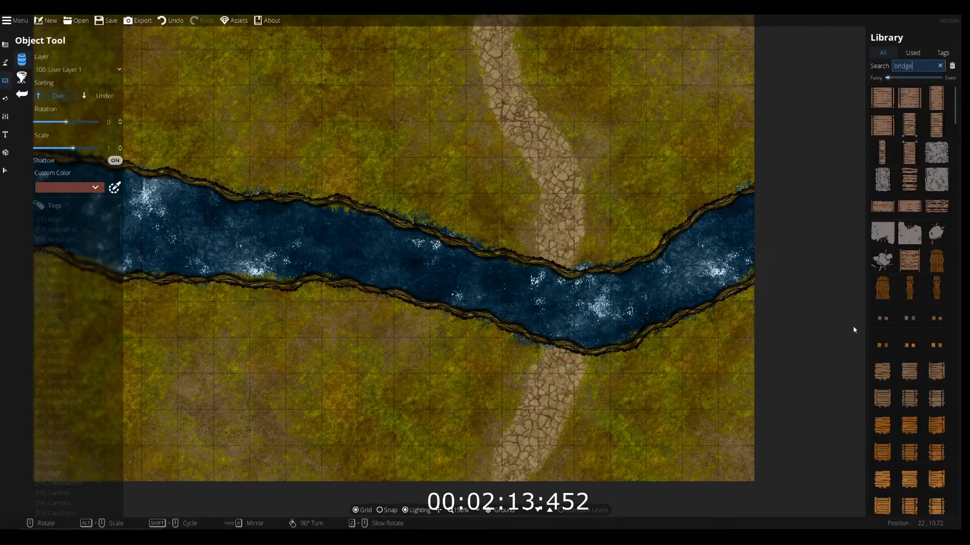
{"action": "scroll", "coordinate": [938, 301], "scroll_direction": "down", "scroll_amount": 4}
{"action": "left_click", "coordinate": [937, 292]}
{"action": "scroll", "coordinate": [569, 305], "scroll_direction": "up", "scroll_amount": 5}
{"action": "scroll", "coordinate": [569, 304], "scroll_direction": "up", "scroll_amount": 1}
{"action": "mouse_move", "coordinate": [947, 292]}
{"action": "left_click", "coordinate": [910, 292]}
Place the bridge across the river in line with the dirt path, at rotation 90 and scale 0.47
{"action": "scroll", "coordinate": [566, 270], "scroll_direction": "down", "scroll_amount": 5}
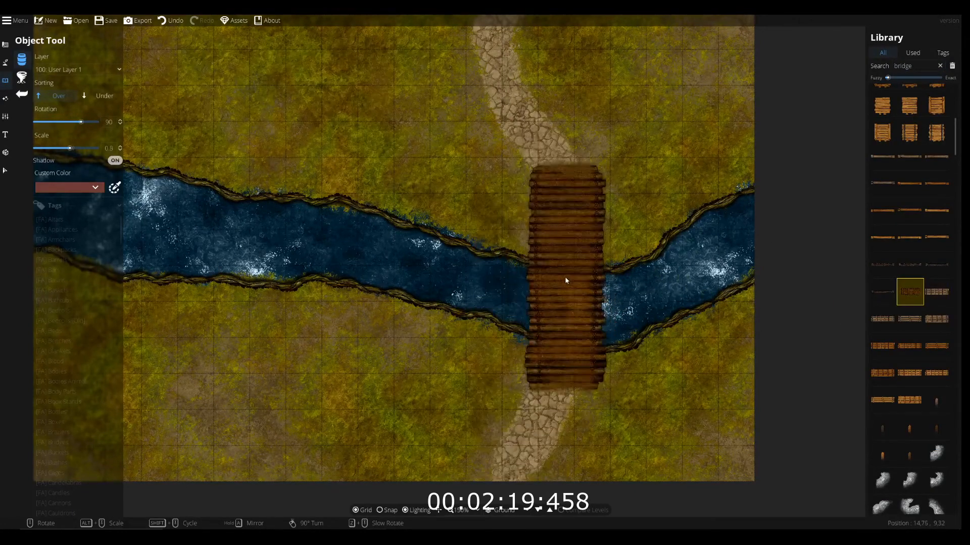
{"action": "scroll", "coordinate": [564, 304], "scroll_direction": "down", "scroll_amount": 1}
{"action": "scroll", "coordinate": [565, 304], "scroll_direction": "up", "scroll_amount": 1}
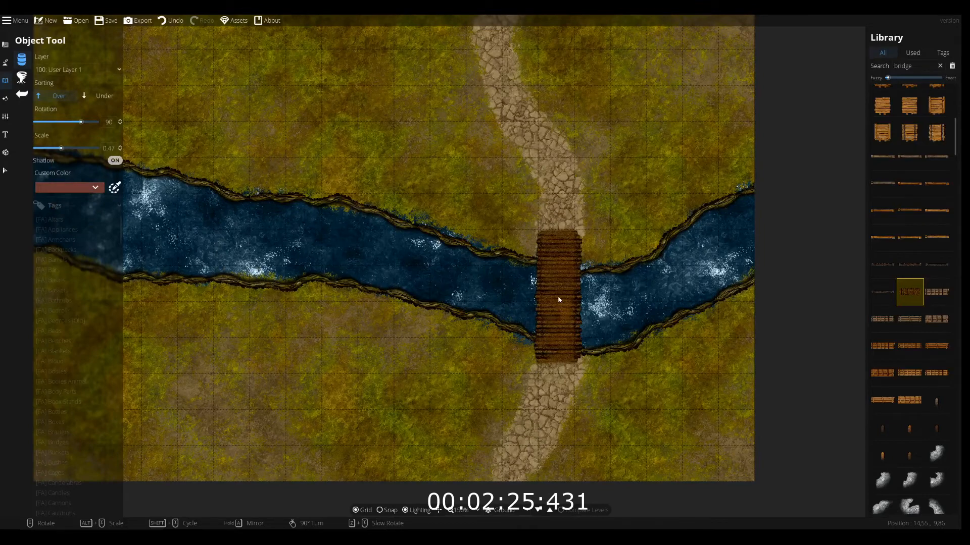
{"action": "left_click", "coordinate": [559, 302]}
Search the object library for "trees" with stricter matching and select a full-canopy tree that takes a custom color
{"action": "scroll", "coordinate": [386, 258], "scroll_direction": "up", "scroll_amount": 3}
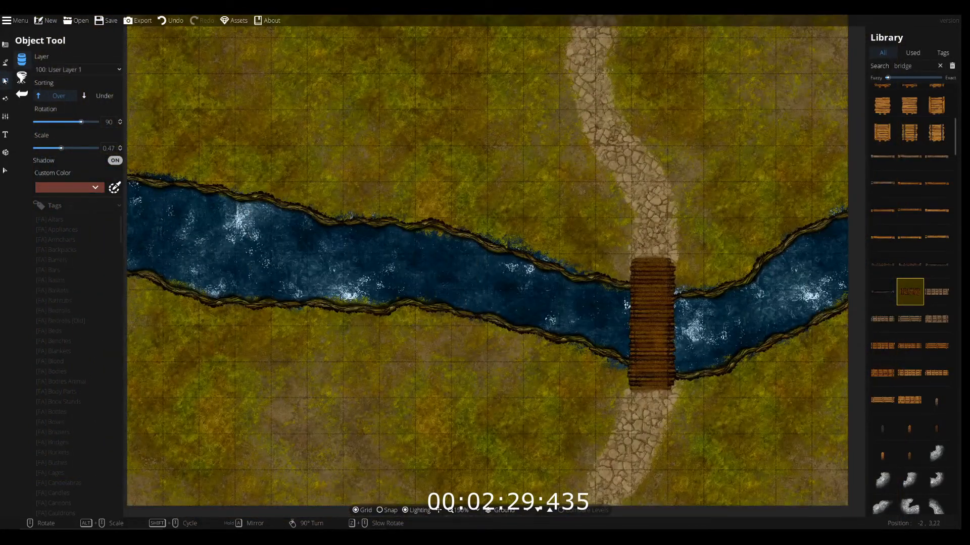
{"action": "left_click", "coordinate": [6, 64]}
{"action": "left_click", "coordinate": [5, 81]}
{"action": "left_click", "coordinate": [40, 66]}
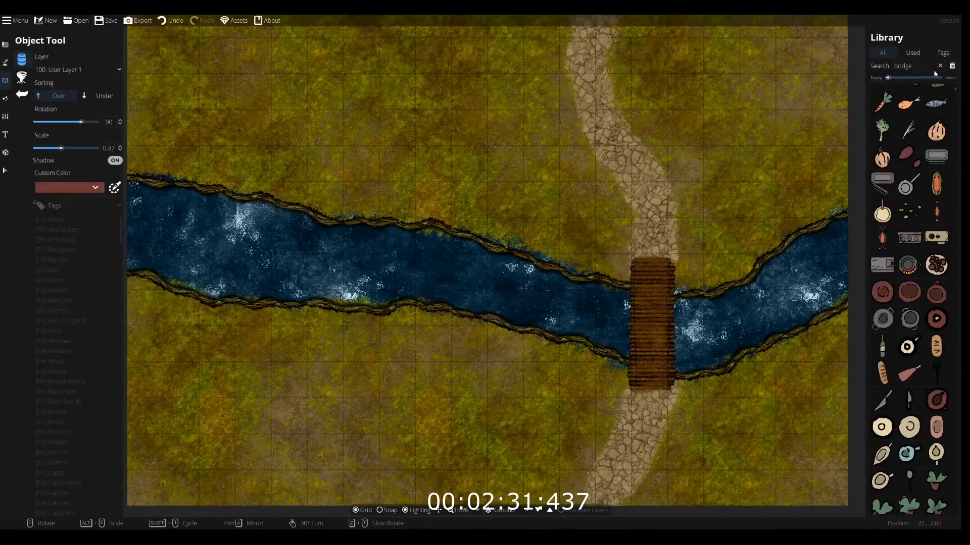
{"action": "type", "text": "trees"}
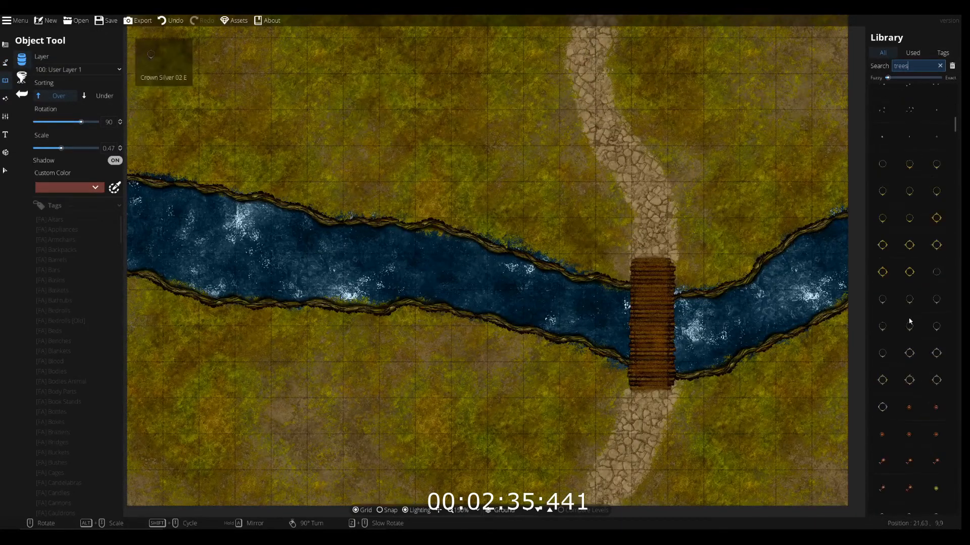
{"action": "left_click", "coordinate": [918, 78]}
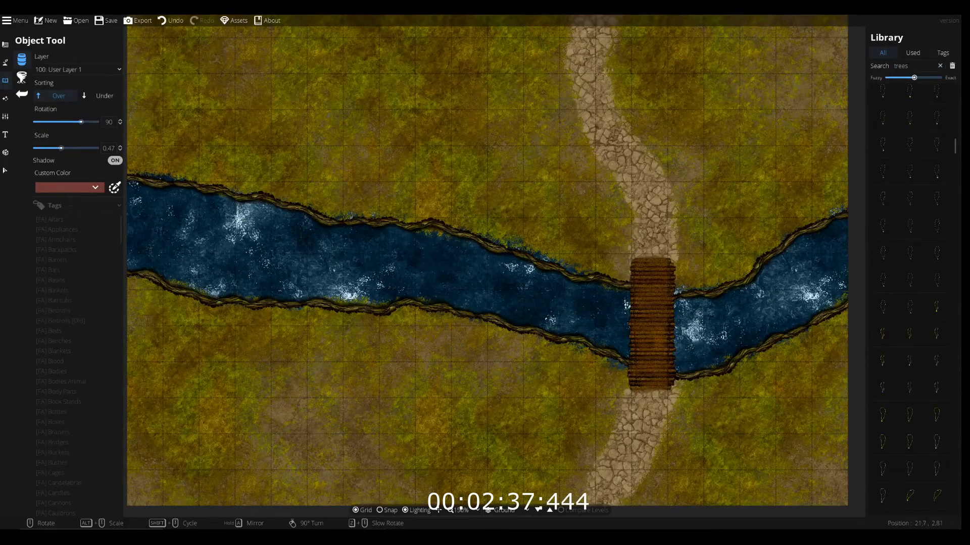
{"action": "scroll", "coordinate": [928, 192], "scroll_direction": "down", "scroll_amount": 5}
{"action": "scroll", "coordinate": [928, 192], "scroll_direction": "down", "scroll_amount": 10}
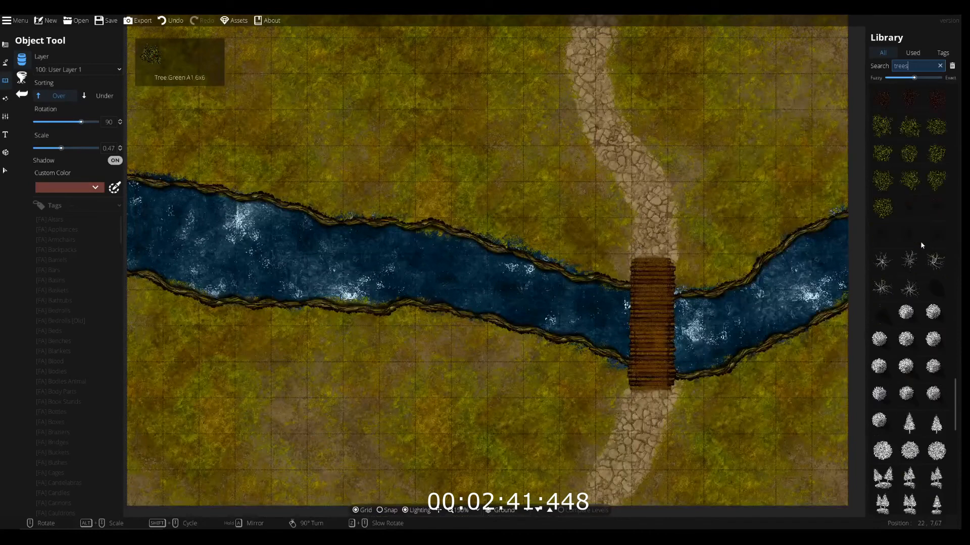
{"action": "scroll", "coordinate": [920, 241], "scroll_direction": "up", "scroll_amount": 3}
{"action": "left_click", "coordinate": [937, 178]}
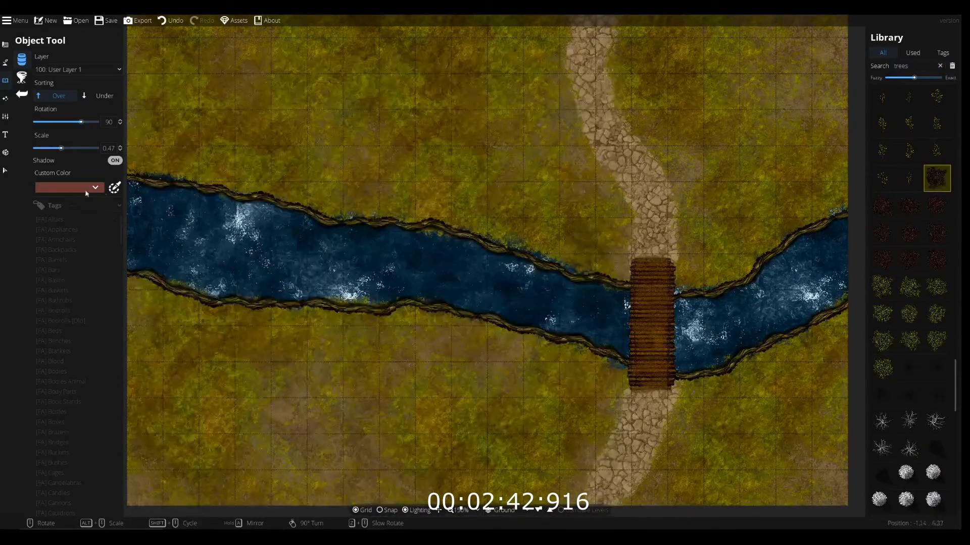
Set the tree's custom color to the dark green 51780d
{"action": "left_click", "coordinate": [88, 187]}
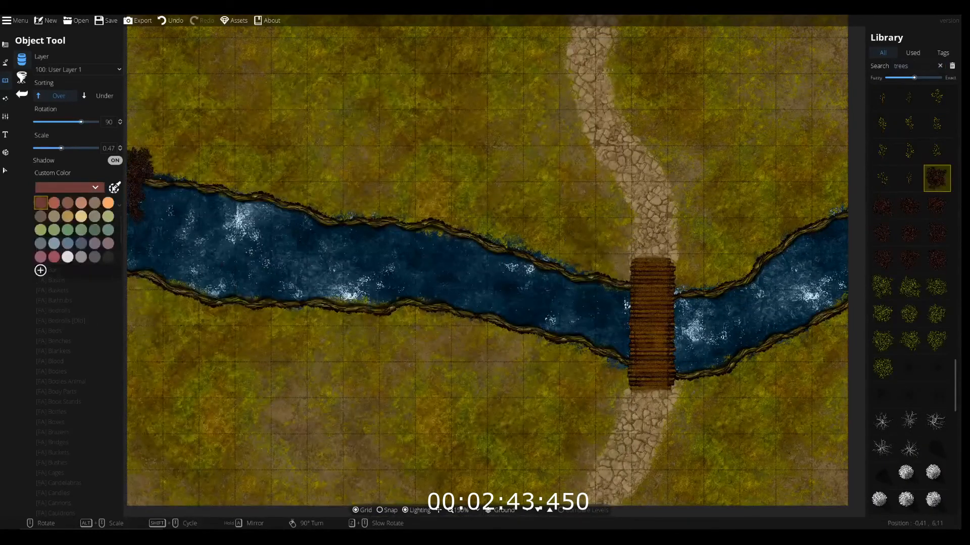
{"action": "left_click", "coordinate": [113, 187]}
{"action": "left_click", "coordinate": [141, 218]}
{"action": "mouse_move", "coordinate": [95, 258]}
{"action": "left_mouse_down"}
{"action": "mouse_move", "coordinate": [124, 255]}
{"action": "mouse_move", "coordinate": [106, 262]}
{"action": "mouse_move", "coordinate": [101, 254]}
{"action": "left_mouse_up"}
{"action": "left_click", "coordinate": [141, 219]}
{"action": "left_click", "coordinate": [121, 250]}
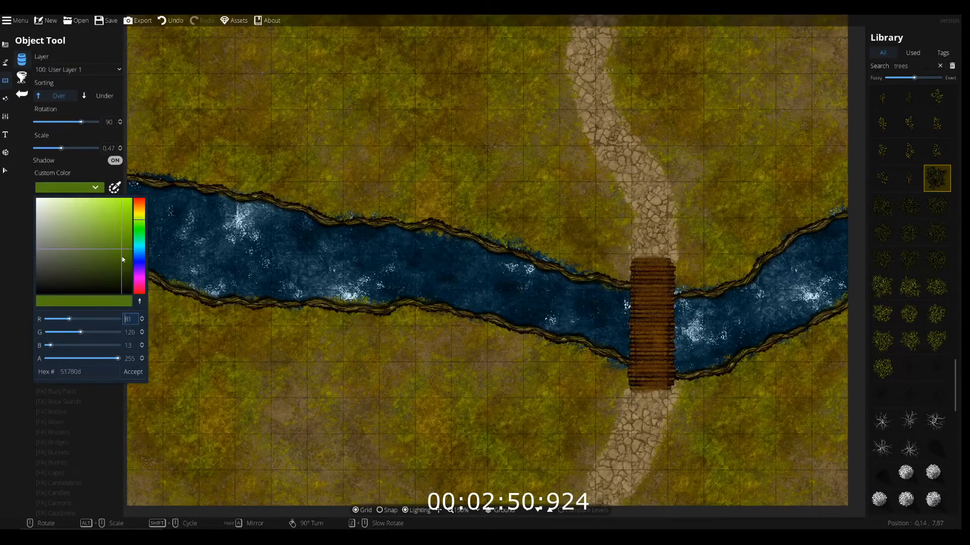
{"action": "left_click", "coordinate": [143, 370]}
Place the green tree at scale 1 in the map's lower-left and upper-left corners, varying its rotation
{"action": "scroll", "coordinate": [289, 408], "scroll_direction": "up", "scroll_amount": 7}
{"action": "scroll", "coordinate": [243, 439], "scroll_direction": "down", "scroll_amount": 1}
{"action": "scroll", "coordinate": [78, 148], "scroll_direction": "down", "scroll_amount": 3}
{"action": "scroll", "coordinate": [150, 473], "scroll_direction": "up", "scroll_amount": 1}
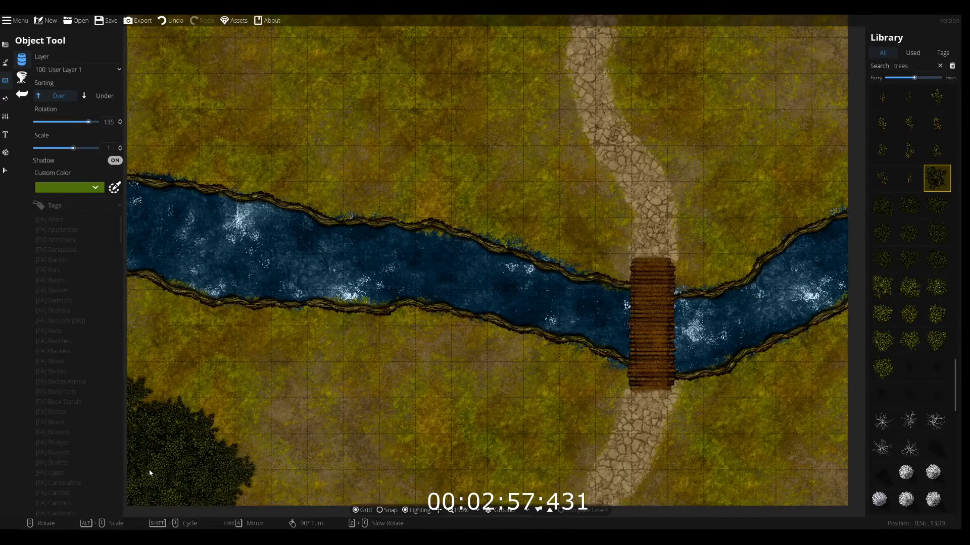
{"action": "left_click", "coordinate": [171, 473]}
{"action": "scroll", "coordinate": [232, 281], "scroll_direction": "down", "scroll_amount": 1}
{"action": "scroll", "coordinate": [210, 114], "scroll_direction": "up", "scroll_amount": 4}
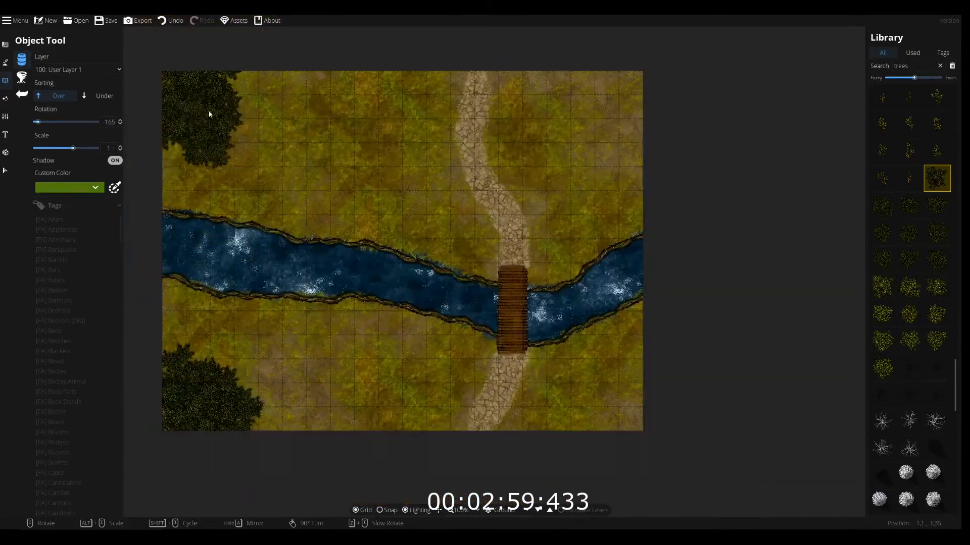
{"action": "left_click", "coordinate": [210, 114]}
Place a different tree variant on the river's upper bank and in the map's upper-right corner, rotating each one
{"action": "scroll", "coordinate": [392, 227], "scroll_direction": "down", "scroll_amount": 6}
{"action": "left_click", "coordinate": [910, 232]}
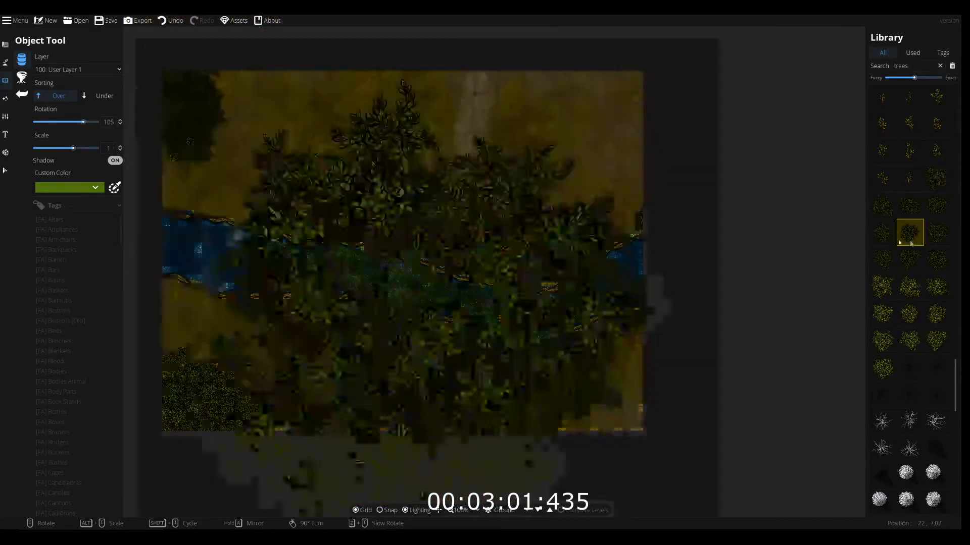
{"action": "scroll", "coordinate": [359, 226], "scroll_direction": "down", "scroll_amount": 2}
{"action": "left_click", "coordinate": [360, 228]}
{"action": "scroll", "coordinate": [613, 99], "scroll_direction": "up", "scroll_amount": 8}
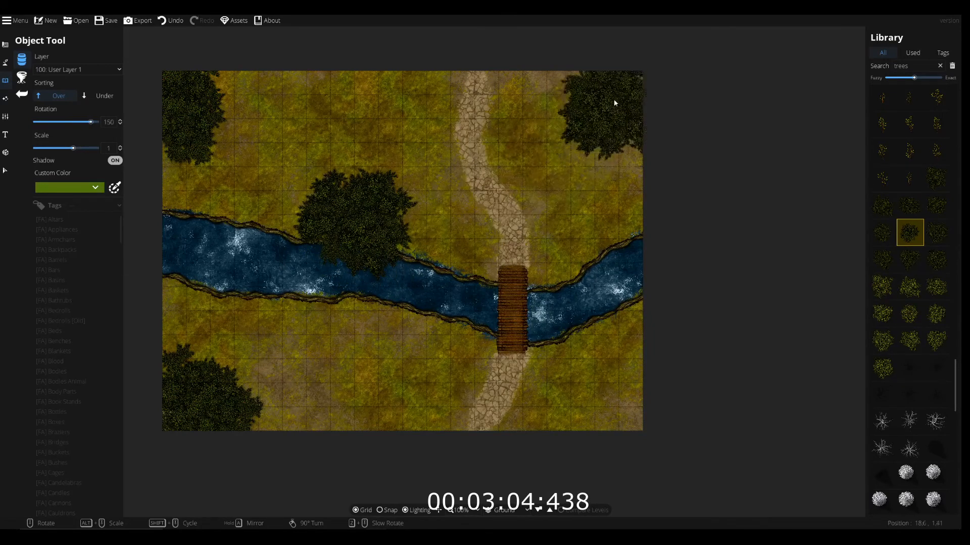
{"action": "left_click", "coordinate": [608, 66]}
Place a third tree variant in the map's lower-right corner and along the upper edge beside the upper-left tree
{"action": "left_click", "coordinate": [883, 260]}
{"action": "scroll", "coordinate": [626, 441], "scroll_direction": "down", "scroll_amount": 8}
{"action": "left_click", "coordinate": [644, 426]}
{"action": "scroll", "coordinate": [360, 70], "scroll_direction": "down", "scroll_amount": 1}
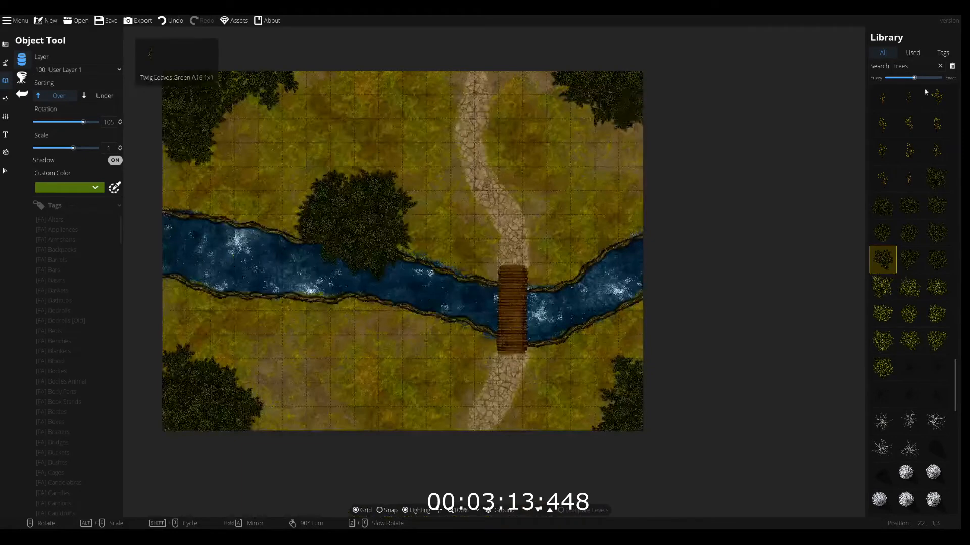
Search the object library for "stumps" and select a dark tree stump
{"action": "left_click_drag", "start_coordinate": [916, 66], "coordinate": [78, 145]}
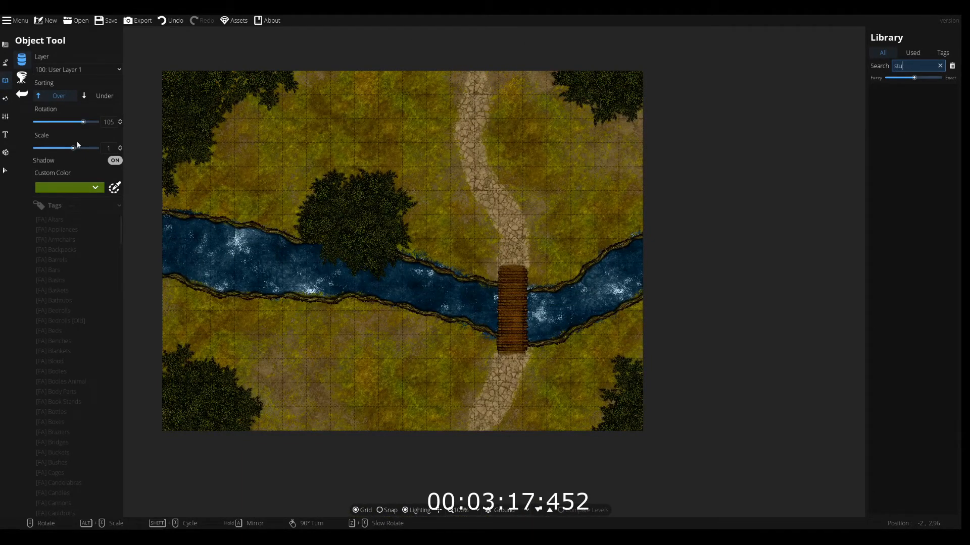
{"action": "type", "text": "s"}
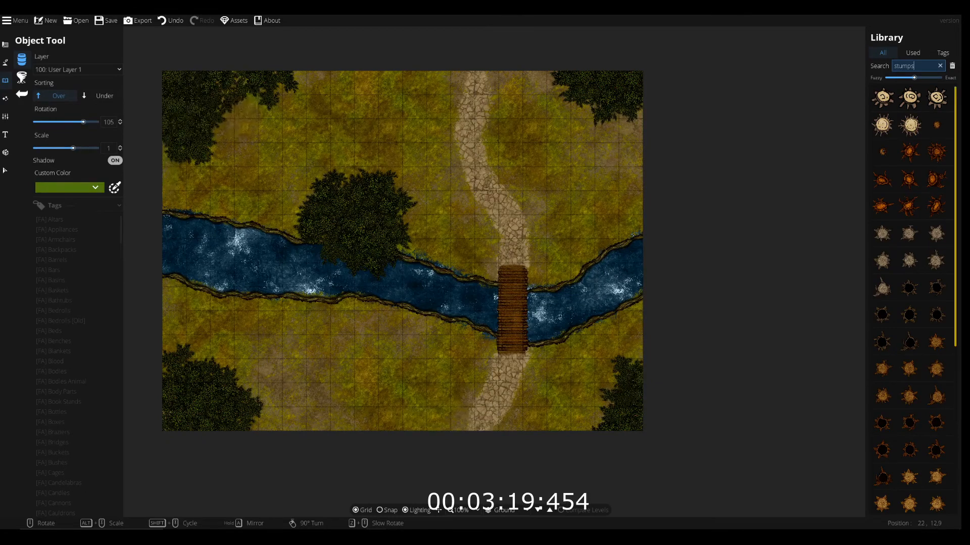
{"action": "left_click", "coordinate": [892, 338]}
Place the dark stump at scale 0.5 above the middle tree, in the lower-left clearing and near the map's right edge
{"action": "scroll", "coordinate": [384, 118], "scroll_direction": "down", "scroll_amount": 3}
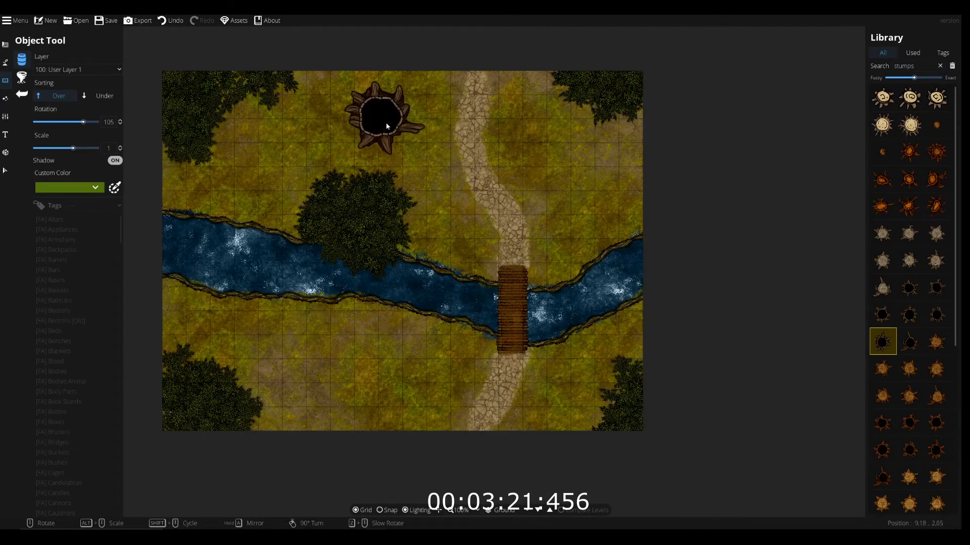
{"action": "scroll", "coordinate": [389, 129], "scroll_direction": "up", "scroll_amount": 1}
{"action": "left_click", "coordinate": [388, 129]}
{"action": "scroll", "coordinate": [337, 369], "scroll_direction": "up", "scroll_amount": 5}
{"action": "left_click", "coordinate": [342, 374]}
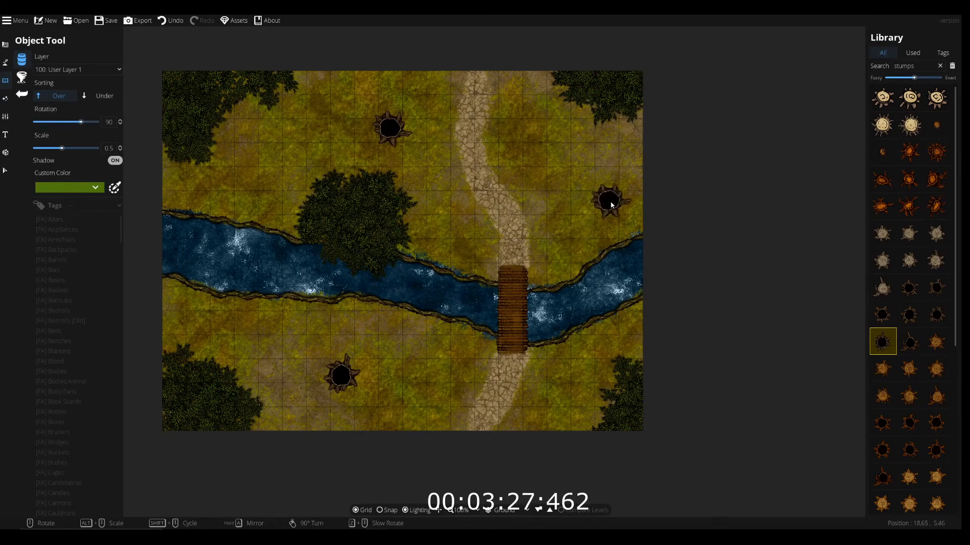
Place a different dark stump at rotation 0 and scale 0.4 on the upper bank just right of the bridge
{"action": "left_click", "coordinate": [910, 342]}
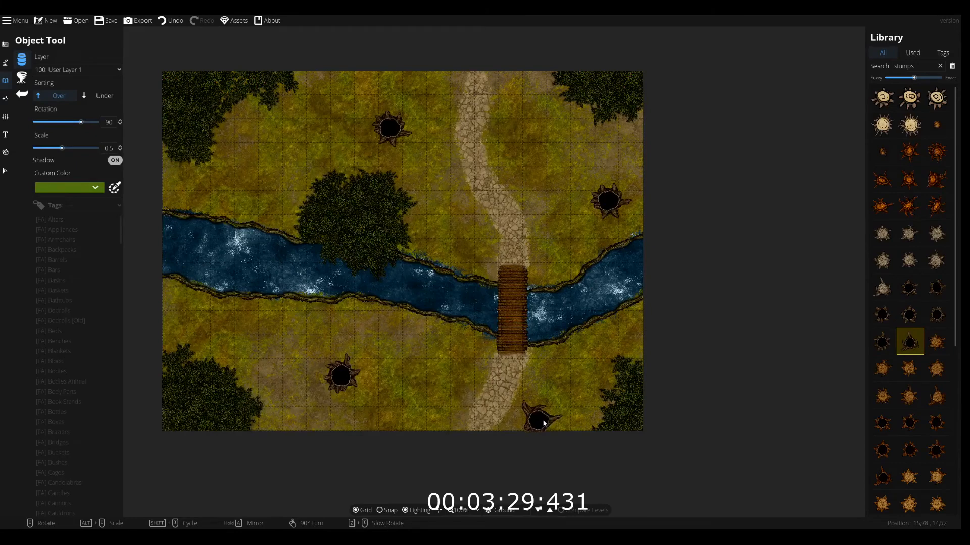
{"action": "scroll", "coordinate": [536, 426], "scroll_direction": "down", "scroll_amount": 4}
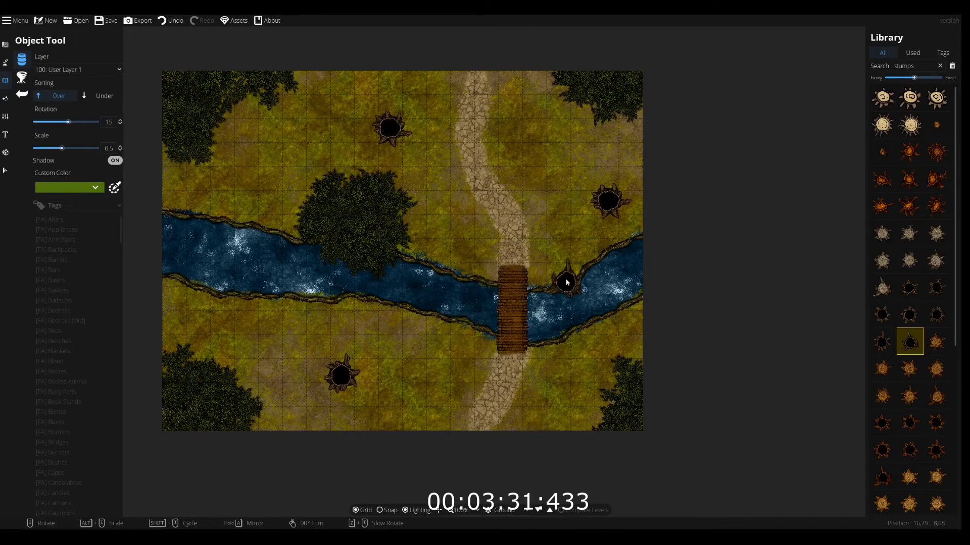
{"action": "scroll", "coordinate": [561, 261], "scroll_direction": "up", "scroll_amount": 3}
{"action": "scroll", "coordinate": [555, 268], "scroll_direction": "down", "scroll_amount": 1, "text": "alt"}
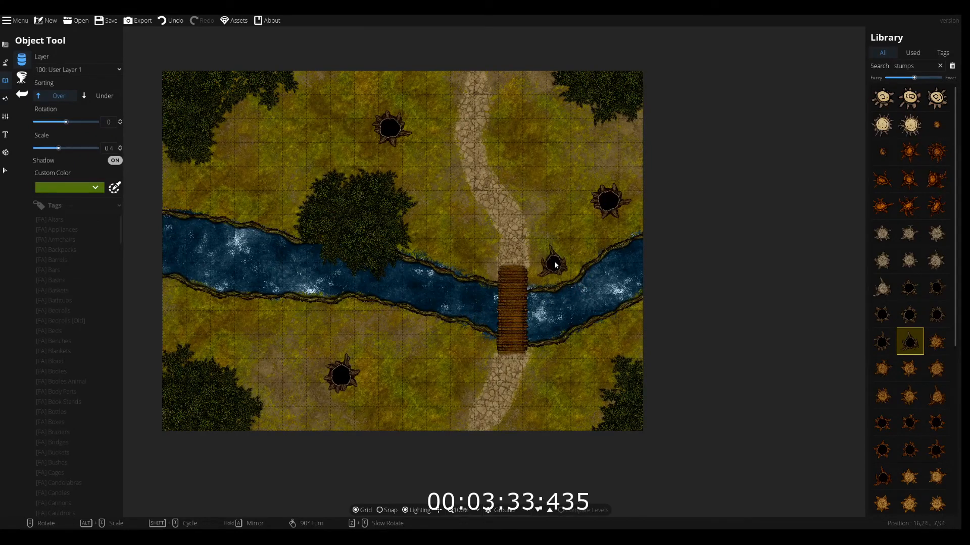
{"action": "left_click", "coordinate": [556, 271]}
Search the object library for "shadows" and go to the tree shadow objects
{"action": "left_click_drag", "start_coordinate": [922, 65], "coordinate": [602, 70]}
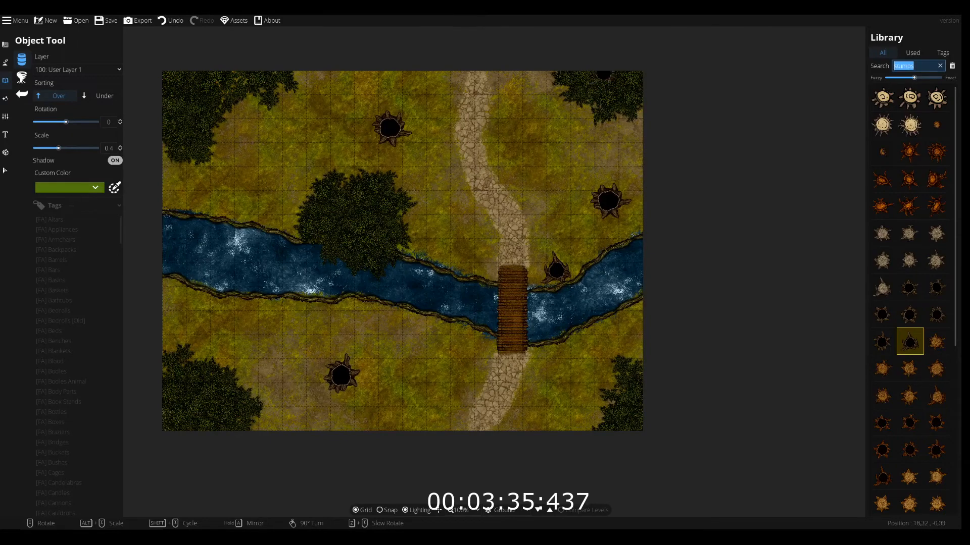
{"action": "type", "text": "shadows"}
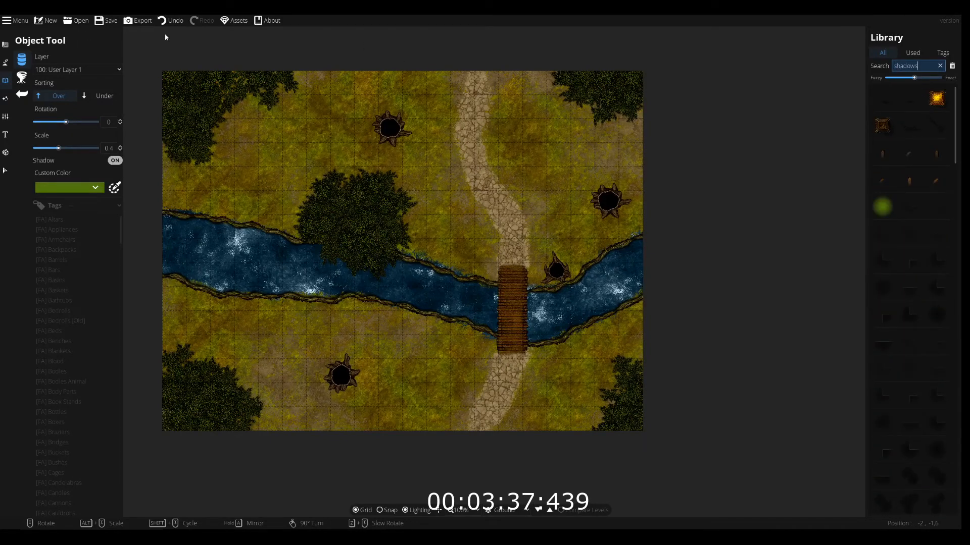
{"action": "scroll", "coordinate": [904, 212], "scroll_direction": "down", "scroll_amount": 5}
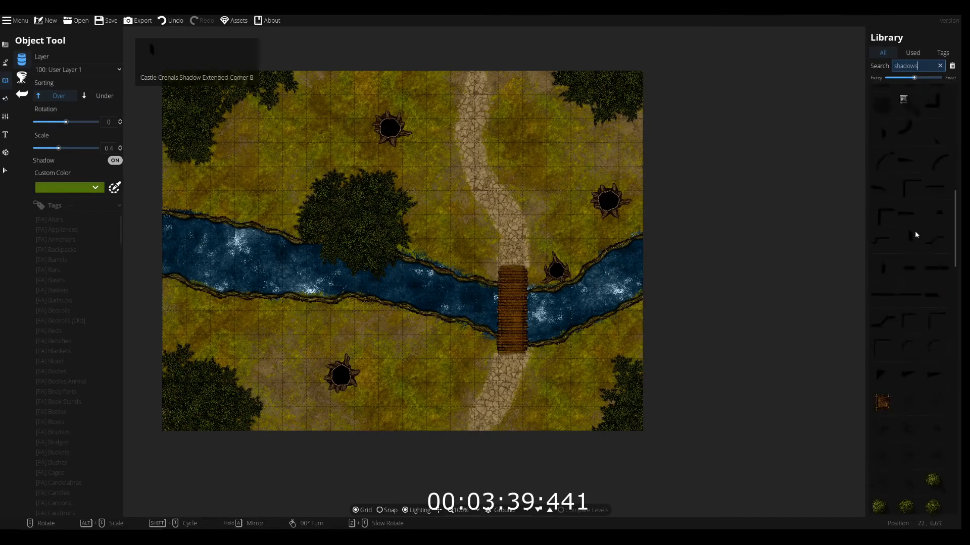
Try out several tree shadow variants at different scales over the stump beside the bridge and the surrounding grass
{"action": "left_click", "coordinate": [910, 184]}
{"action": "scroll", "coordinate": [557, 272], "scroll_direction": "up", "scroll_amount": 11}
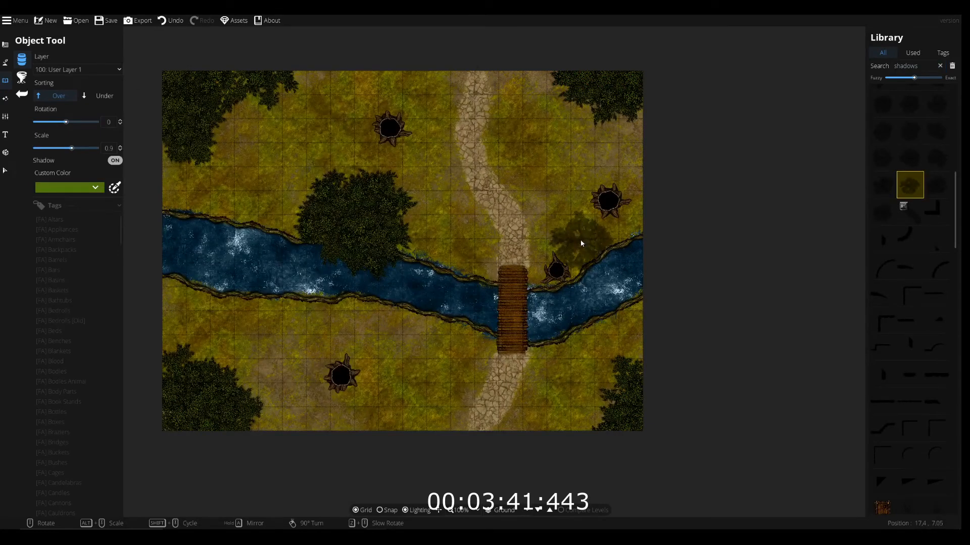
{"action": "scroll", "coordinate": [557, 271], "scroll_direction": "down", "scroll_amount": 5}
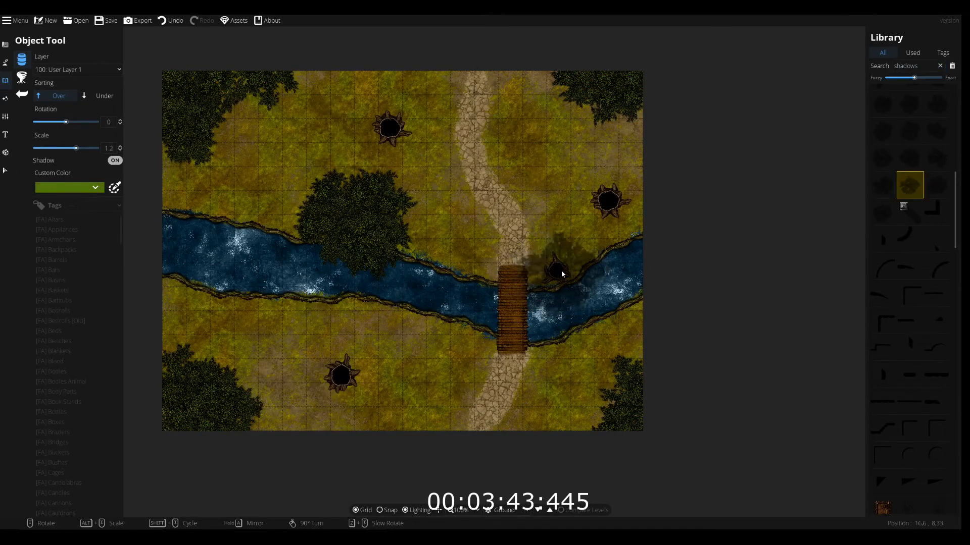
{"action": "left_click", "coordinate": [885, 174]}
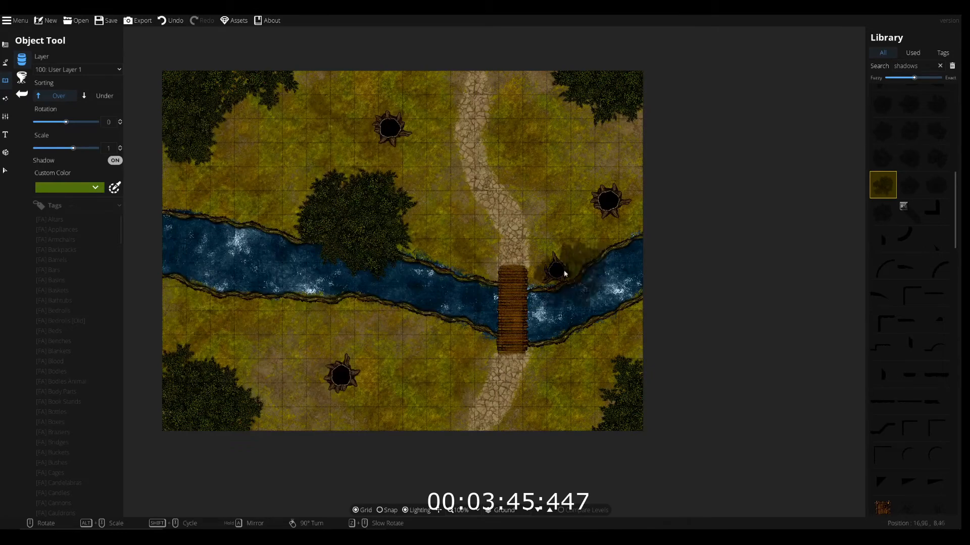
{"action": "left_click", "coordinate": [899, 150]}
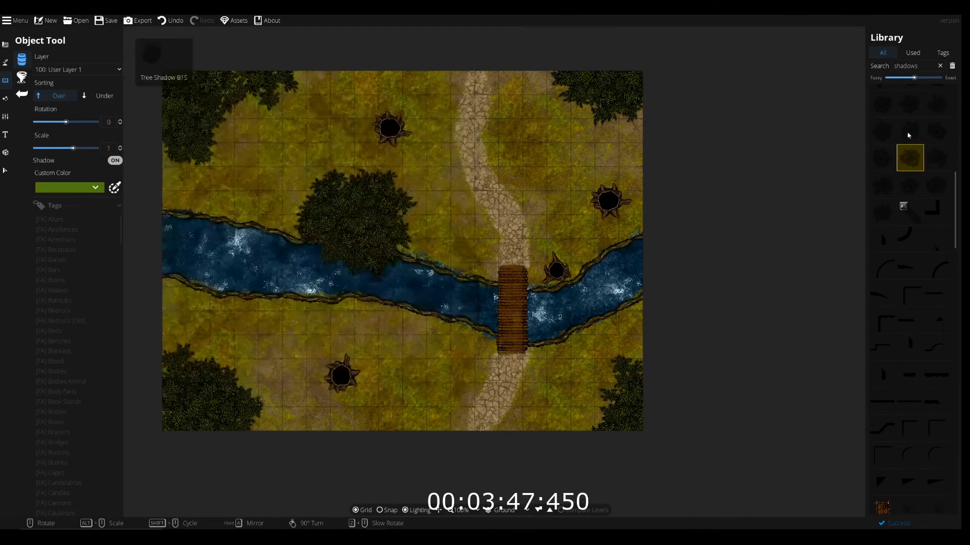
{"action": "left_click", "coordinate": [909, 131]}
{"action": "left_click", "coordinate": [909, 109]}
{"action": "scroll", "coordinate": [609, 202], "scroll_direction": "up", "scroll_amount": 7, "text": "alt"}
{"action": "scroll", "coordinate": [612, 204], "scroll_direction": "up", "scroll_amount": 1, "text": "alt"}
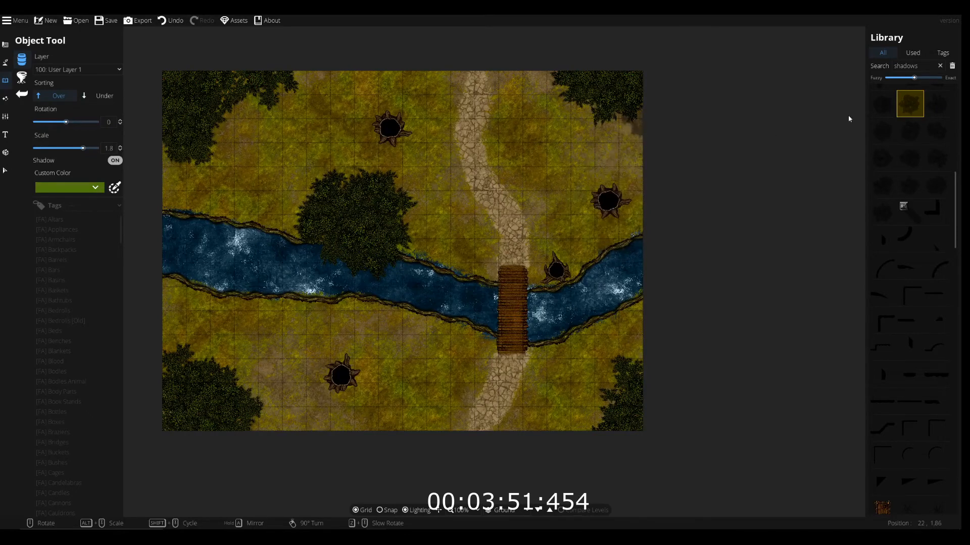
Place a branching tree shadow at rotation 0 and scale 1 over the stump near the map's right edge
{"action": "scroll", "coordinate": [914, 152], "scroll_direction": "up", "scroll_amount": 2}
{"action": "left_click", "coordinate": [934, 133]}
{"action": "scroll", "coordinate": [596, 204], "scroll_direction": "down", "scroll_amount": 7, "text": "alt"}
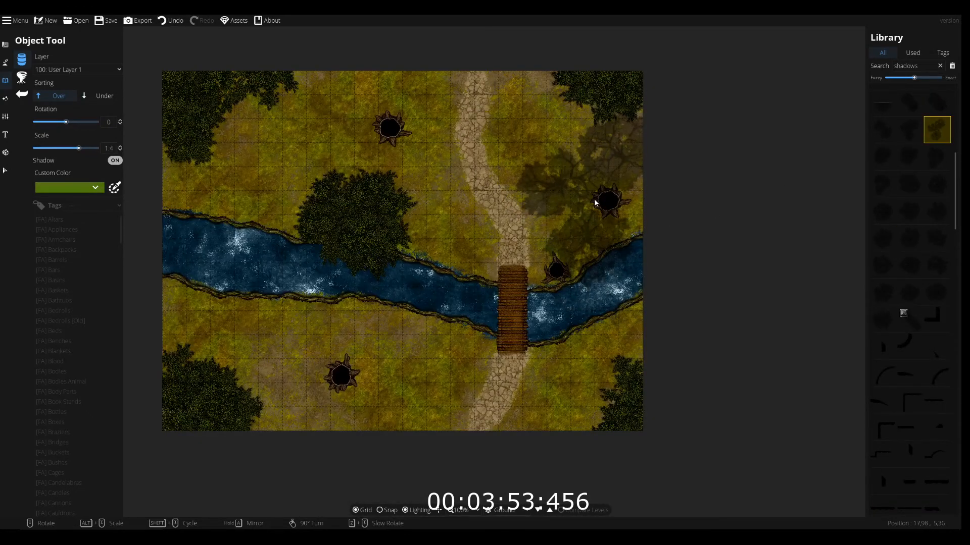
{"action": "scroll", "coordinate": [611, 204], "scroll_direction": "down", "scroll_amount": 1, "text": "alt"}
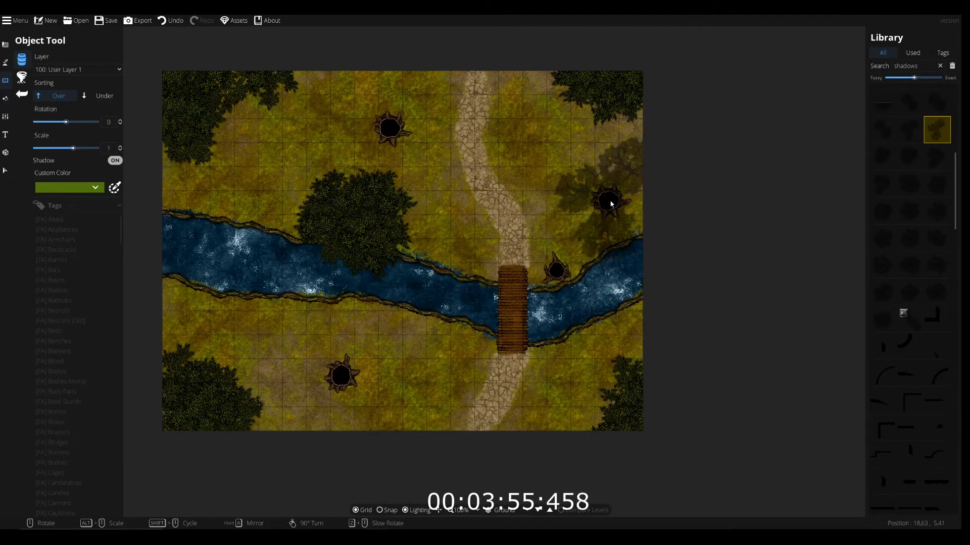
{"action": "left_click", "coordinate": [610, 203]}
Filter the object library by the [FA] Tree Shadows tag
{"action": "scroll", "coordinate": [416, 353], "scroll_direction": "up", "scroll_amount": 5}
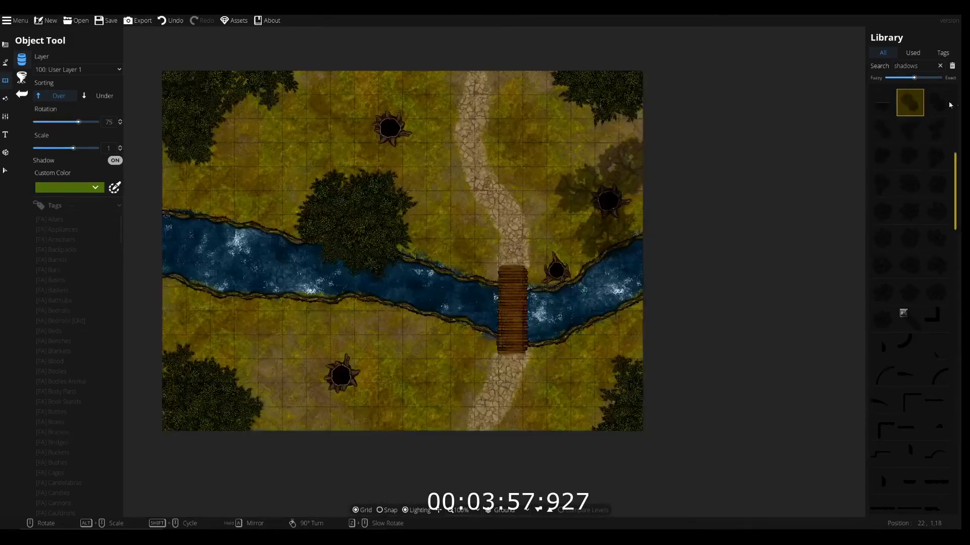
{"action": "left_click", "coordinate": [936, 103]}
{"action": "scroll", "coordinate": [354, 356], "scroll_direction": "up", "scroll_amount": 1}
{"action": "left_click", "coordinate": [38, 316]}
{"action": "scroll", "coordinate": [61, 405], "scroll_direction": "down", "scroll_amount": 14}
{"action": "scroll", "coordinate": [66, 406], "scroll_direction": "down", "scroll_amount": 20}
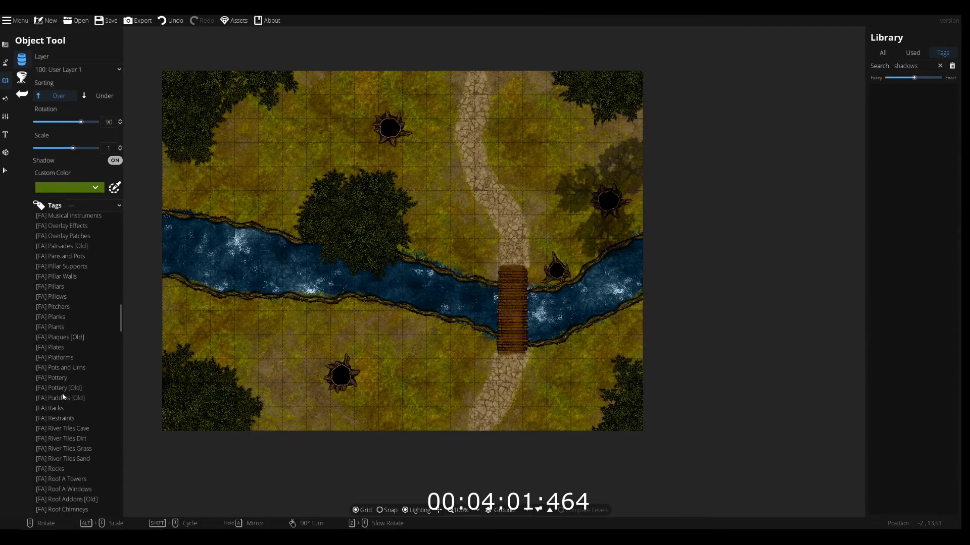
{"action": "left_click", "coordinate": [57, 379]}
{"action": "scroll", "coordinate": [60, 384], "scroll_direction": "down", "scroll_amount": 15}
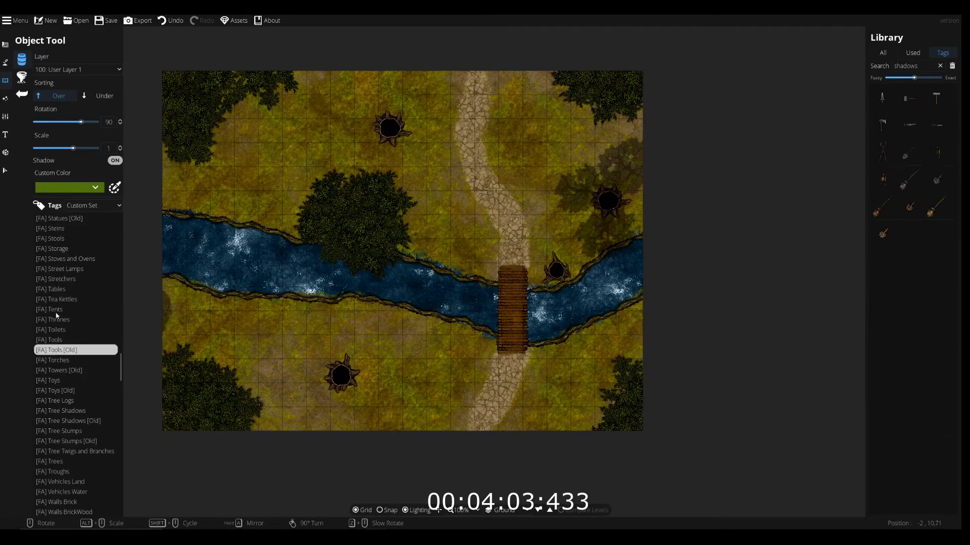
{"action": "left_click", "coordinate": [61, 260]}
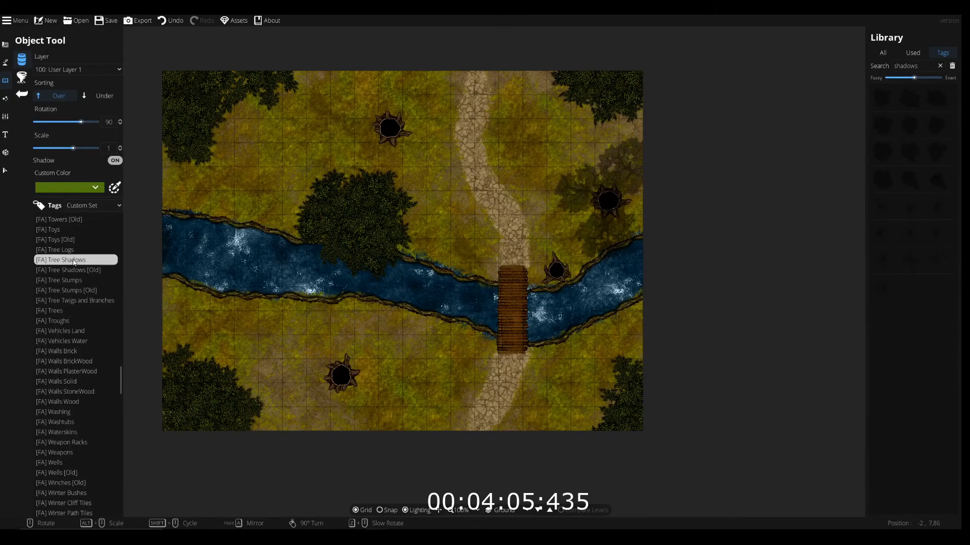
Undo the right-edge stump's shadow and try a tree shadow at rotation 90 and scale 1.3 over the lower-left stump
{"action": "key", "text": "ctrl+z"}
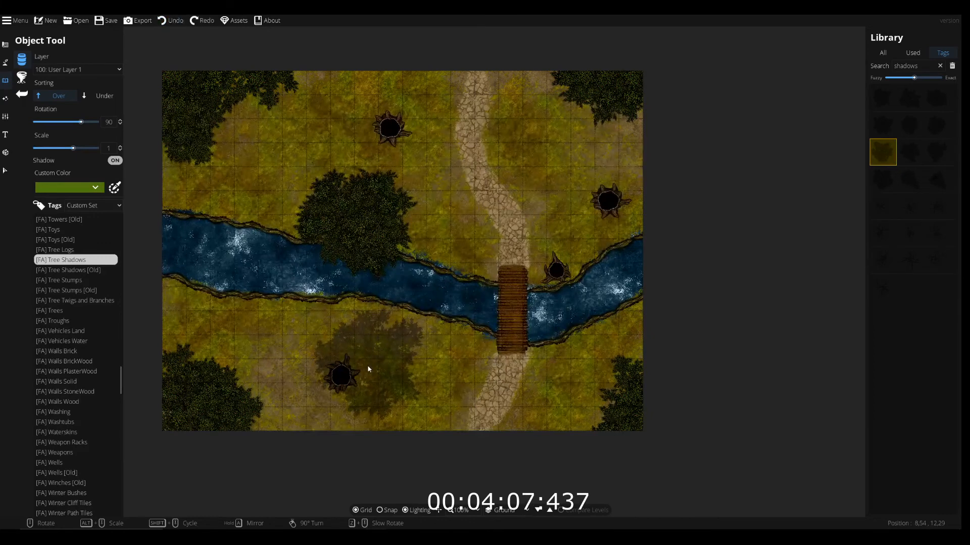
{"action": "scroll", "coordinate": [342, 374], "scroll_direction": "up", "scroll_amount": 3}
{"action": "scroll", "coordinate": [341, 374], "scroll_direction": "up", "scroll_amount": 3}
{"action": "left_click", "coordinate": [338, 373]}
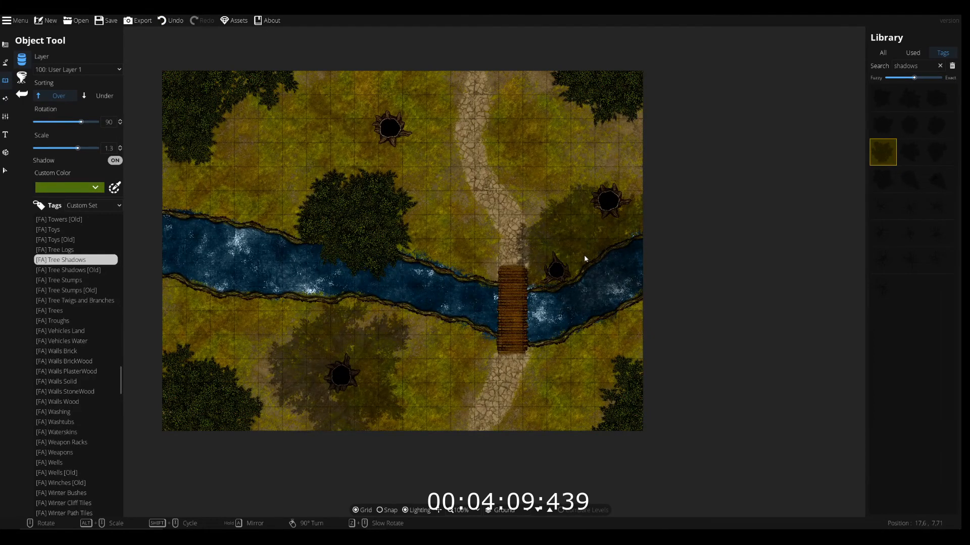
{"action": "key", "text": "ctrl+z"}
Switch to layer 400: User Layer 4 and place tree shadows at scale 1.3 over all four stumps, using a different variant for the upper one
{"action": "left_click", "coordinate": [73, 69]}
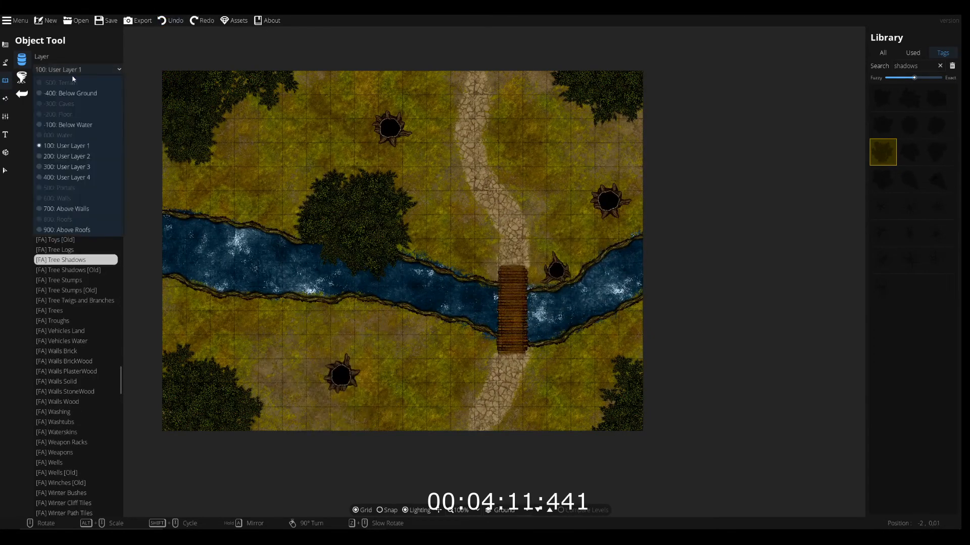
{"action": "left_click", "coordinate": [70, 177]}
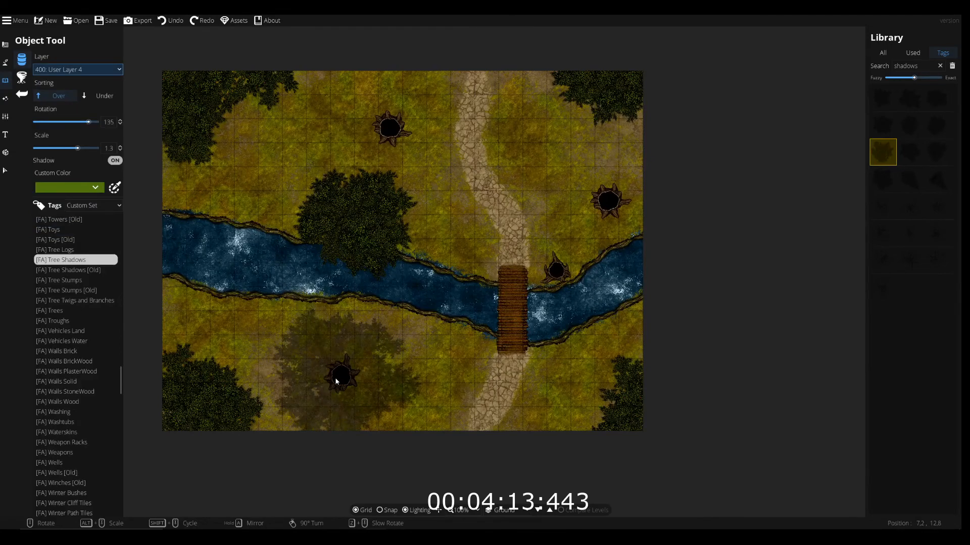
{"action": "left_click", "coordinate": [548, 269]}
{"action": "scroll", "coordinate": [625, 174], "scroll_direction": "up", "scroll_amount": 5}
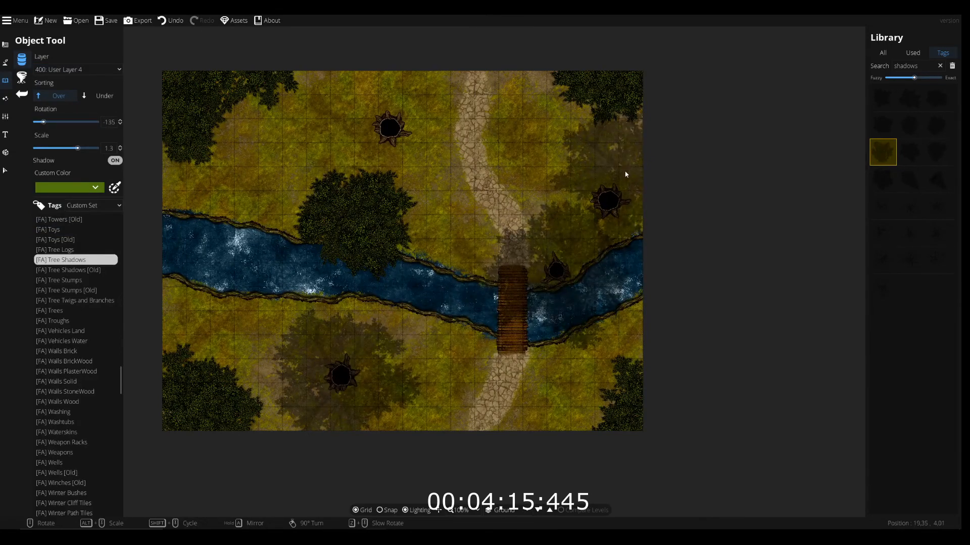
{"action": "left_click", "coordinate": [617, 190]}
{"action": "scroll", "coordinate": [385, 133], "scroll_direction": "up", "scroll_amount": 2}
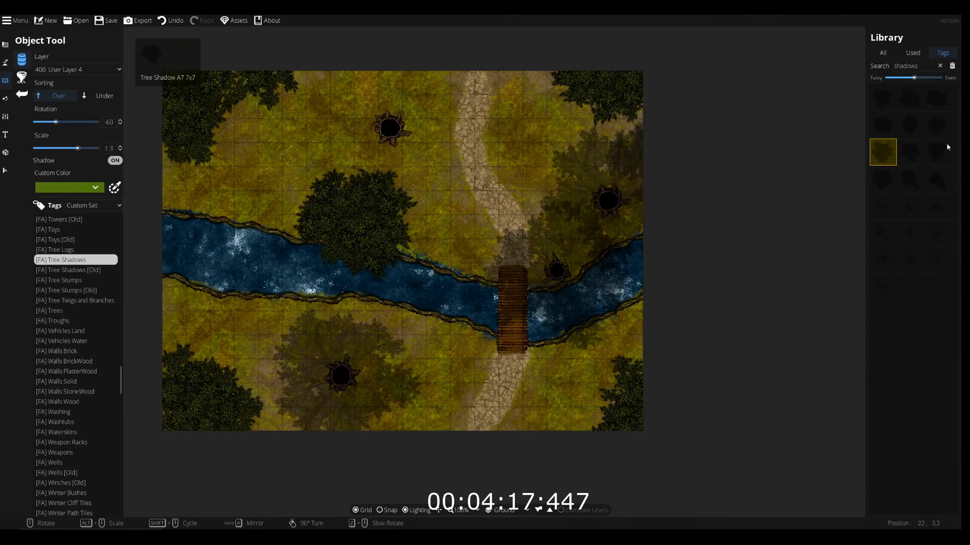
{"action": "left_click", "coordinate": [930, 125]}
{"action": "left_click", "coordinate": [399, 111]}
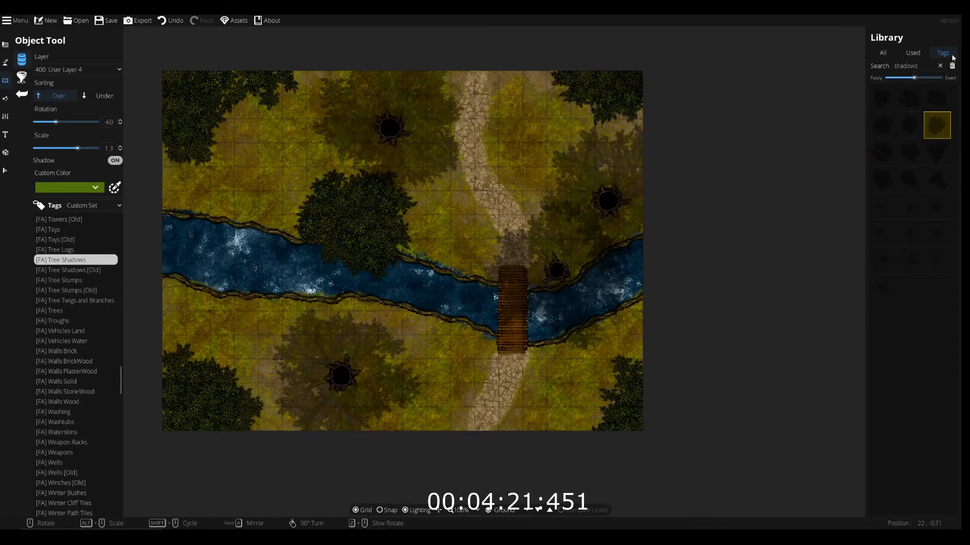
Search the object library for "rocks" and select a brown boulder
{"action": "double_click", "coordinate": [917, 66]}
{"action": "type", "text": "rocks"}
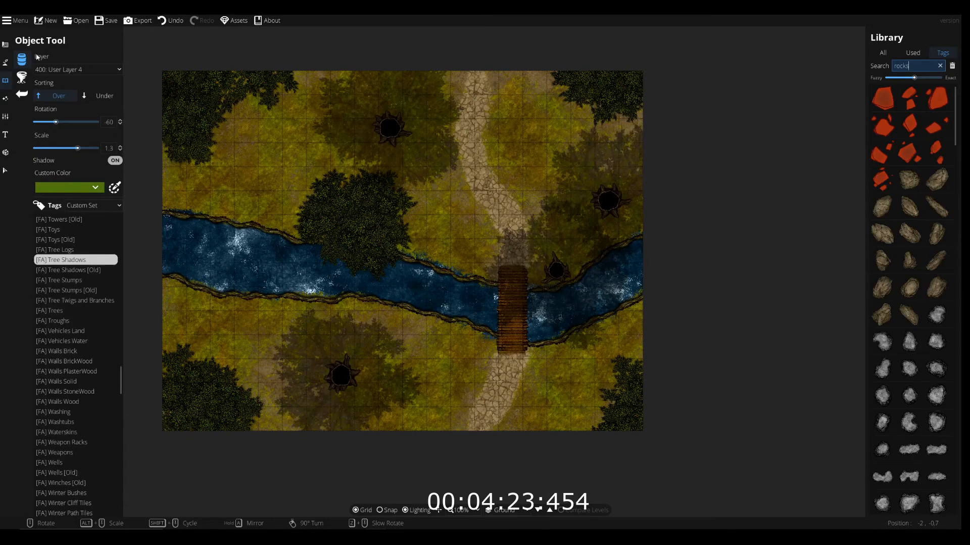
{"action": "left_click", "coordinate": [889, 204]}
{"action": "left_click", "coordinate": [907, 184]}
{"action": "scroll", "coordinate": [220, 151], "scroll_direction": "up", "scroll_amount": 4}
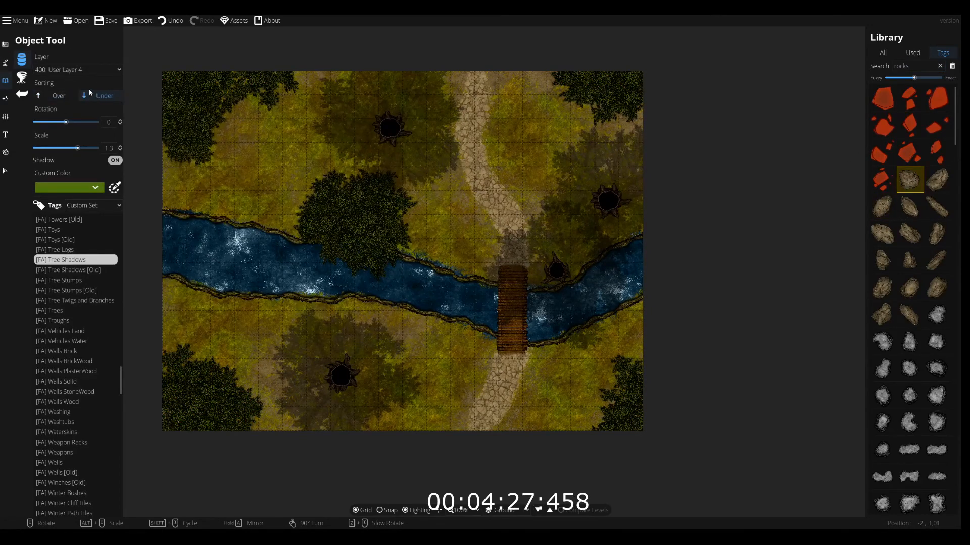
Place the boulder at scale 0.8 on layer 100: User Layer 1 with Under sorting, partly beneath the upper-left tree
{"action": "left_click", "coordinate": [76, 70]}
{"action": "left_click", "coordinate": [76, 145]}
{"action": "scroll", "coordinate": [192, 136], "scroll_direction": "down", "scroll_amount": 2}
{"action": "scroll", "coordinate": [222, 121], "scroll_direction": "down", "scroll_amount": 2, "text": "alt"}
{"action": "scroll", "coordinate": [243, 103], "scroll_direction": "down", "scroll_amount": 3, "text": "alt"}
{"action": "scroll", "coordinate": [247, 99], "scroll_direction": "down", "scroll_amount": 3}
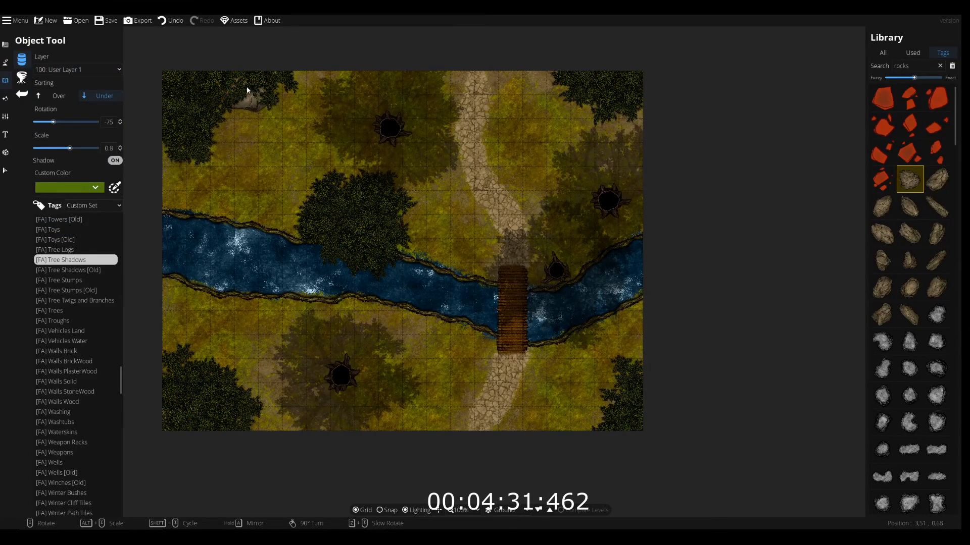
{"action": "left_click", "coordinate": [244, 90]}
Place Boulder A3 3x3 and Boulder A15 3x3 side by side at scale 0.8 on the upper riverbank left of the middle tree
{"action": "left_click", "coordinate": [909, 260]}
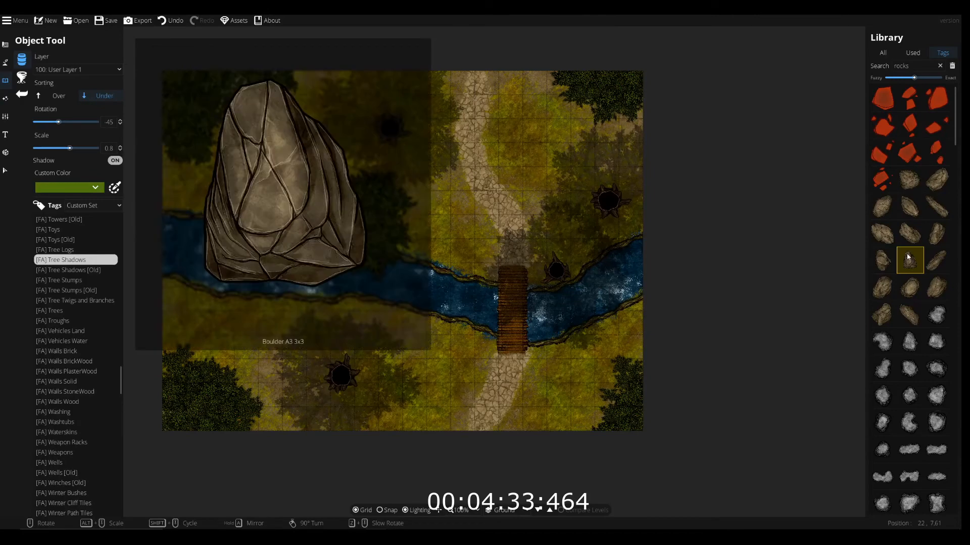
{"action": "scroll", "coordinate": [282, 242], "scroll_direction": "up", "scroll_amount": 2}
{"action": "scroll", "coordinate": [298, 212], "scroll_direction": "up", "scroll_amount": 4, "text": "shift"}
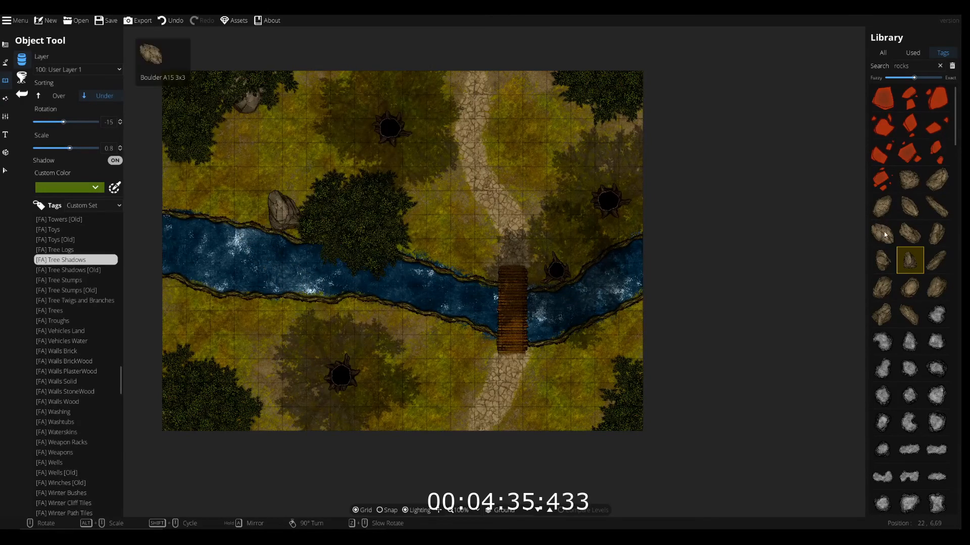
{"action": "scroll", "coordinate": [272, 201], "scroll_direction": "up", "scroll_amount": 8}
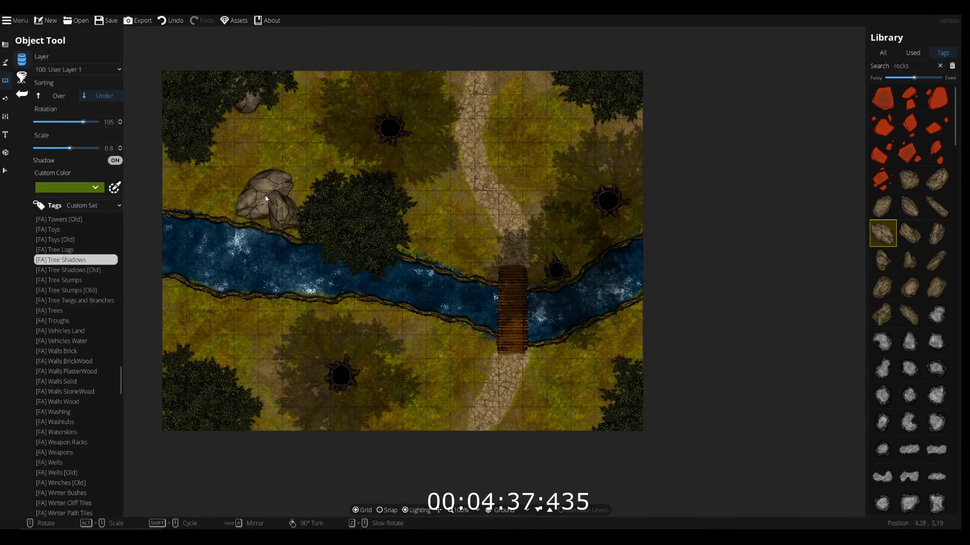
{"action": "left_click", "coordinate": [256, 211]}
Place two overlapping boulders at scale 0.8 on the map's lower edge and one at scale 0.7 on its right edge below the river
{"action": "scroll", "coordinate": [384, 328], "scroll_direction": "up", "scroll_amount": 10}
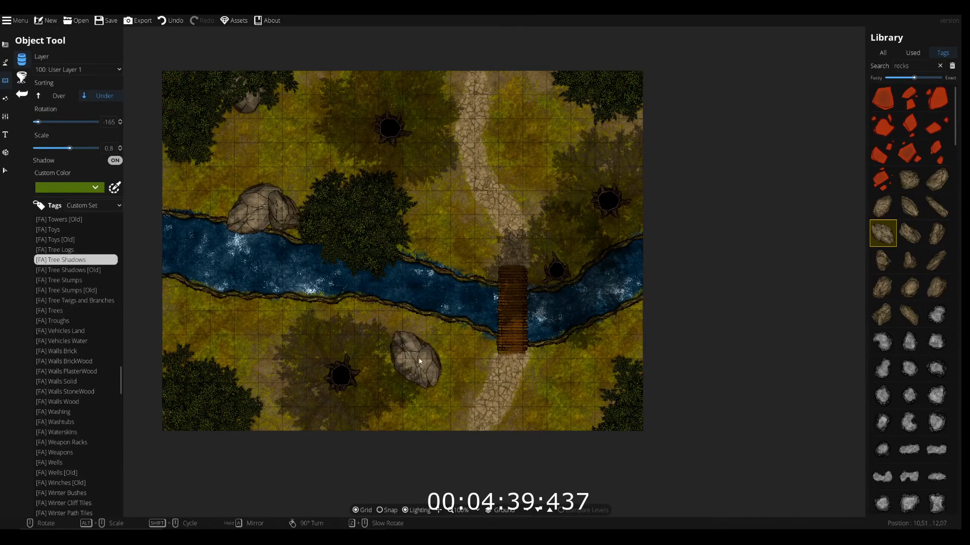
{"action": "scroll", "coordinate": [382, 425], "scroll_direction": "up", "scroll_amount": 5}
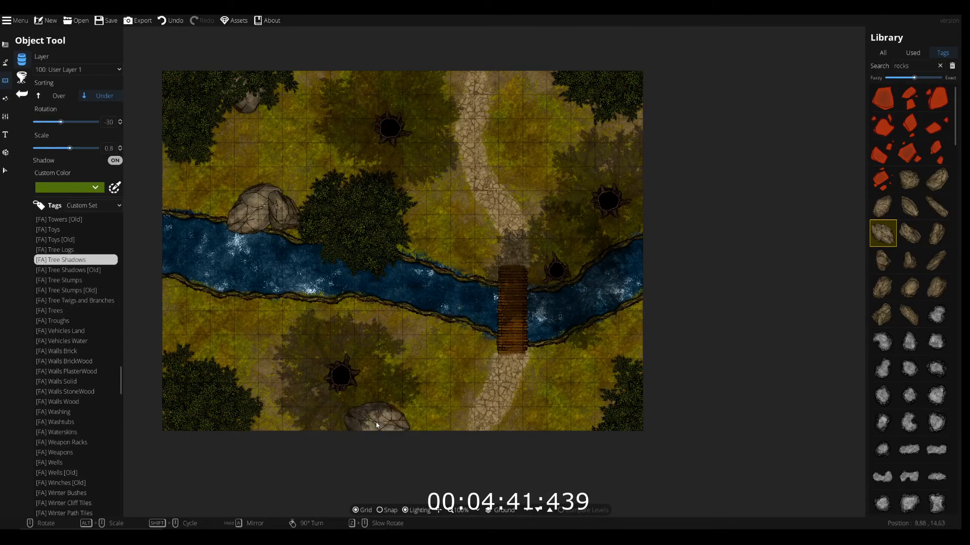
{"action": "left_click", "coordinate": [909, 261]}
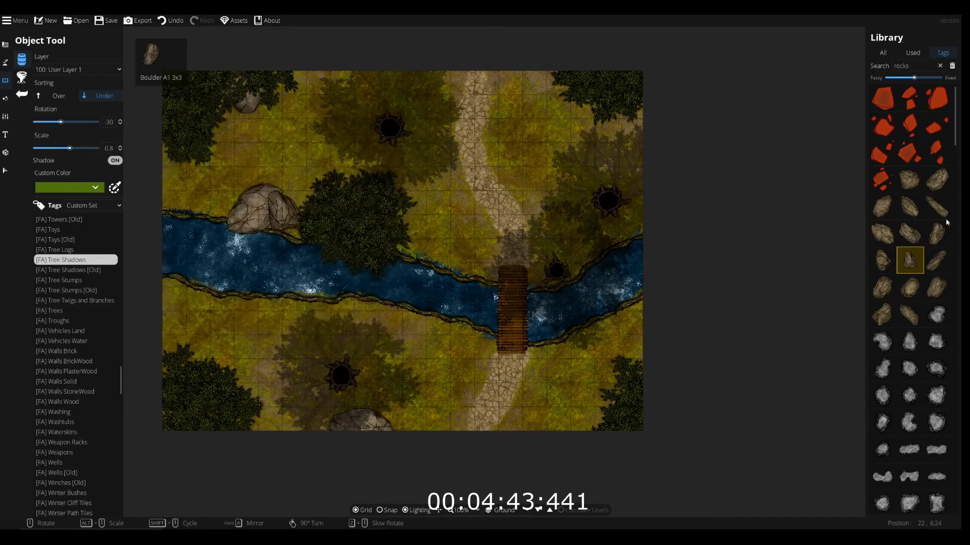
{"action": "left_click", "coordinate": [941, 187]}
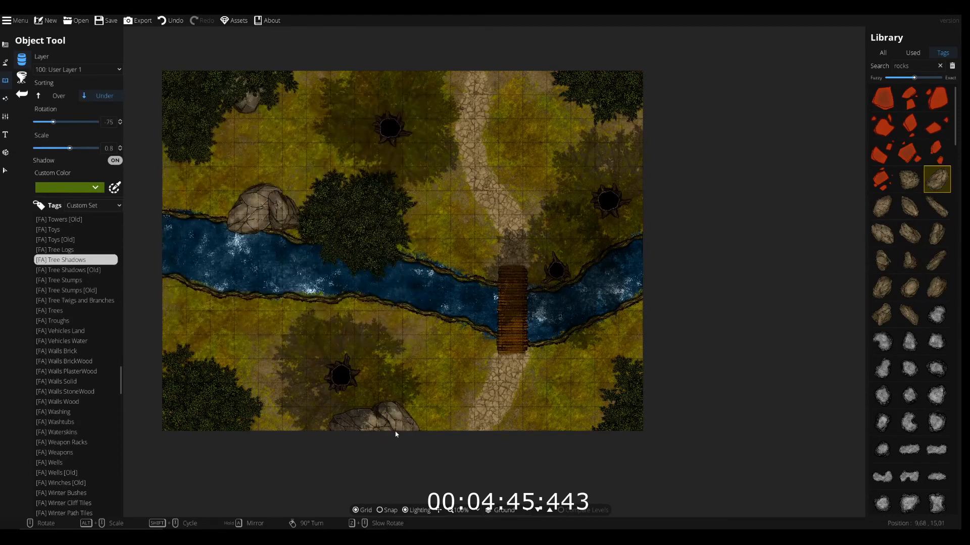
{"action": "left_click", "coordinate": [928, 240]}
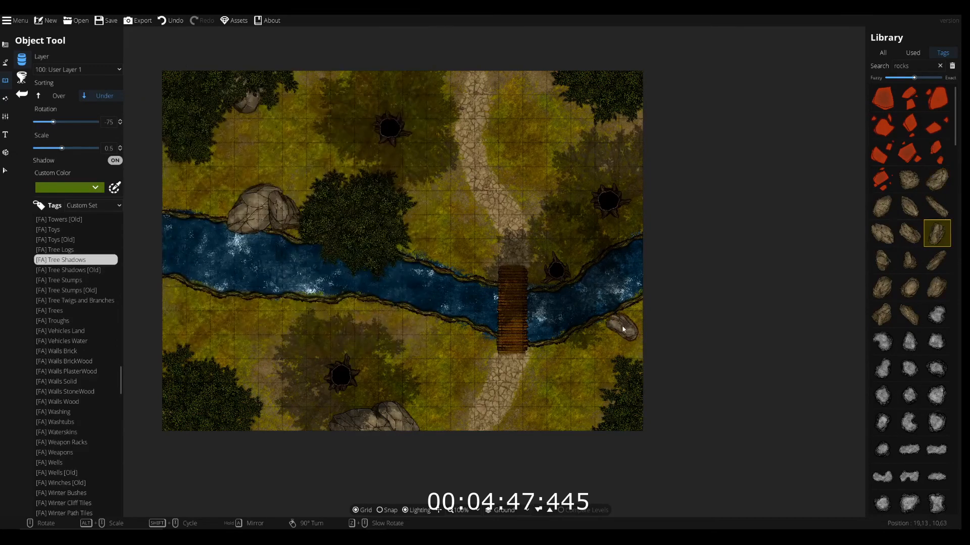
{"action": "left_click", "coordinate": [909, 284]}
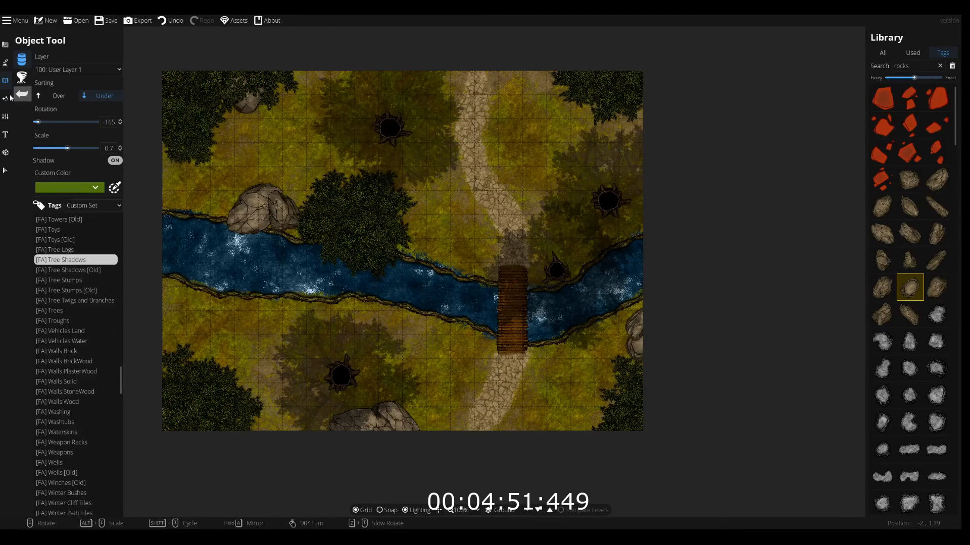
Search the object library for "bench" and select a dark wooden bench
{"action": "type", "text": "bench"}
{"action": "scroll", "coordinate": [916, 295], "scroll_direction": "down", "scroll_amount": 10}
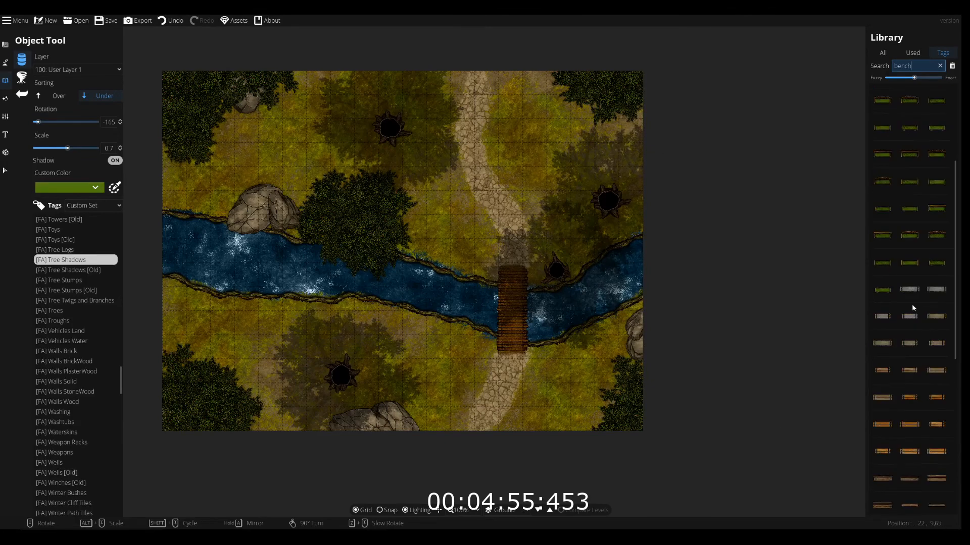
{"action": "left_click", "coordinate": [883, 193]}
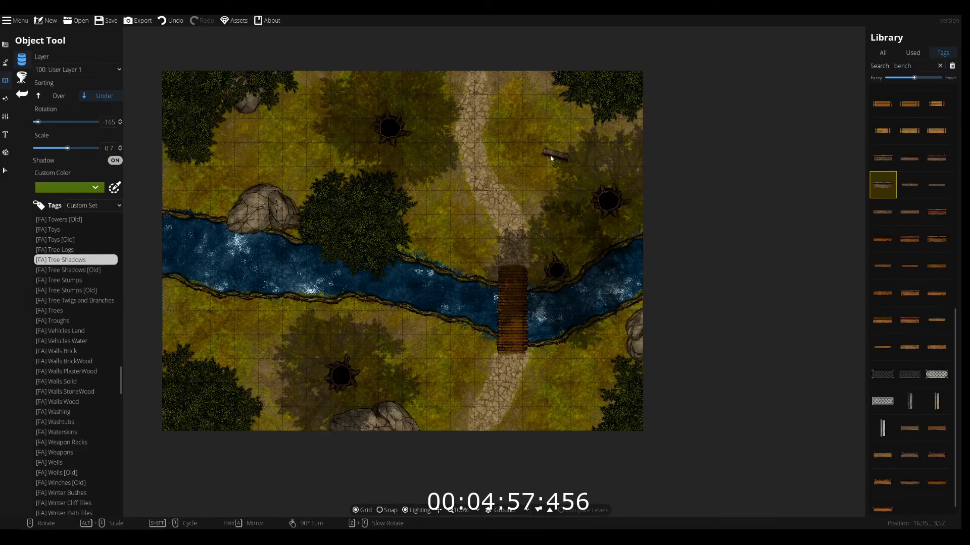
Place the dark wooden bench at scale 1 and rotation 60 along the right edge of the path, north of the bridge
{"action": "scroll", "coordinate": [508, 168], "scroll_direction": "up", "scroll_amount": 7}
{"action": "scroll", "coordinate": [483, 181], "scroll_direction": "down", "scroll_amount": 2}
{"action": "scroll", "coordinate": [491, 161], "scroll_direction": "up", "scroll_amount": 12}
{"action": "scroll", "coordinate": [495, 163], "scroll_direction": "down", "scroll_amount": 1}
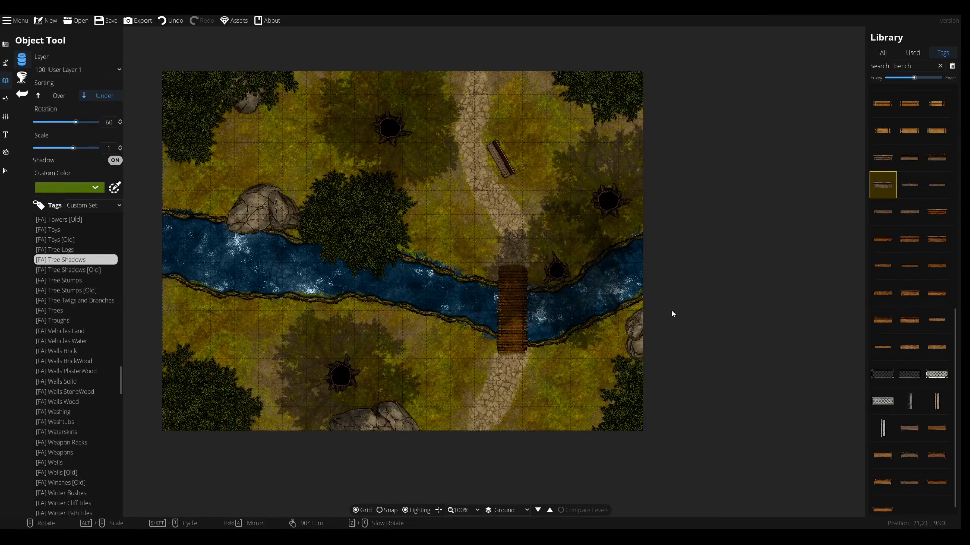
{"action": "left_click_drag", "start_coordinate": [554, 295], "coordinate": [617, 277]}
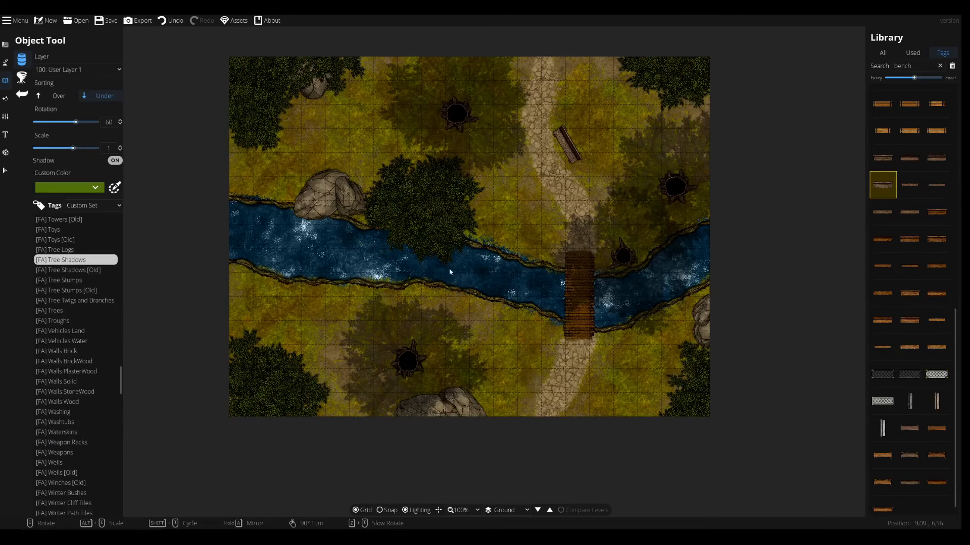
{"action": "left_click_drag", "start_coordinate": [489, 315], "coordinate": [460, 267]}
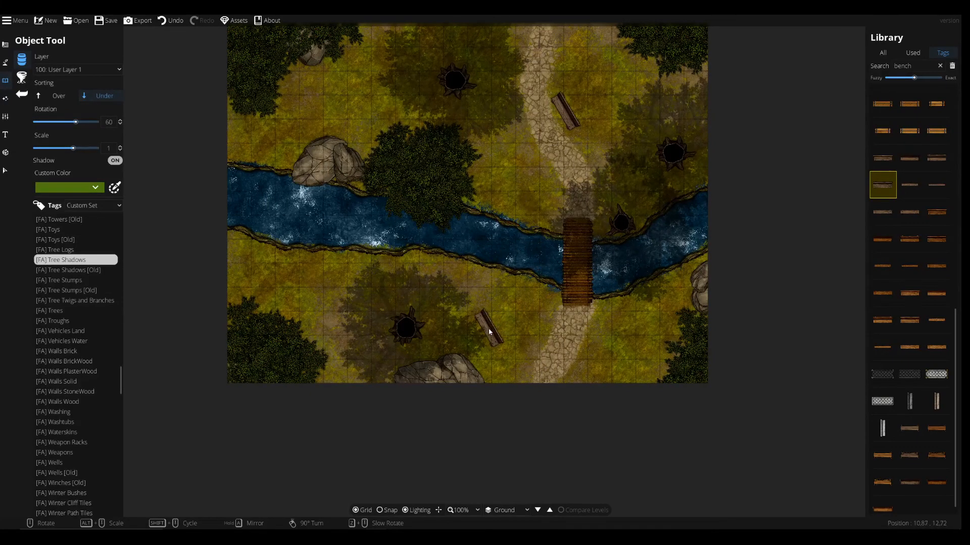
{"action": "scroll", "coordinate": [343, 253], "scroll_direction": "up", "scroll_amount": 4}
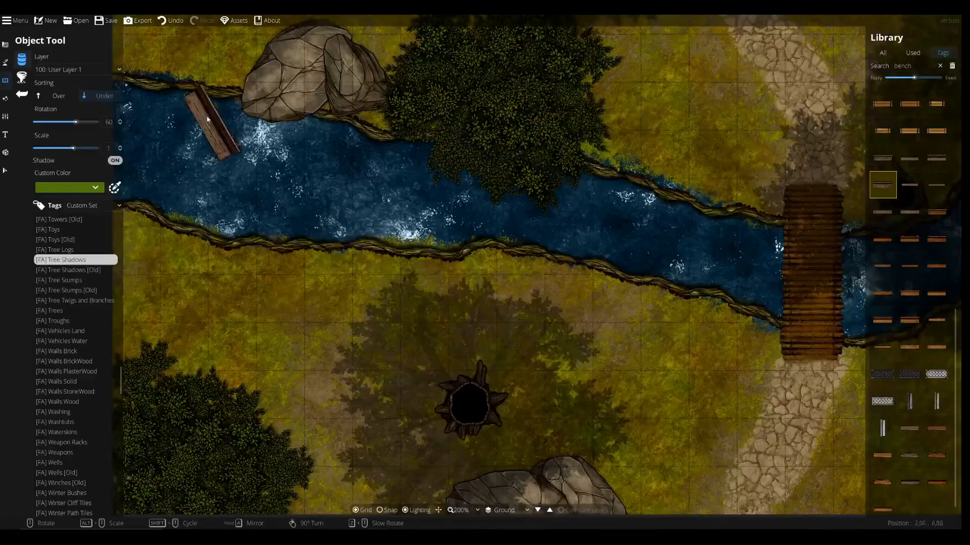
{"action": "scroll", "coordinate": [628, 257], "scroll_direction": "down", "scroll_amount": 3}
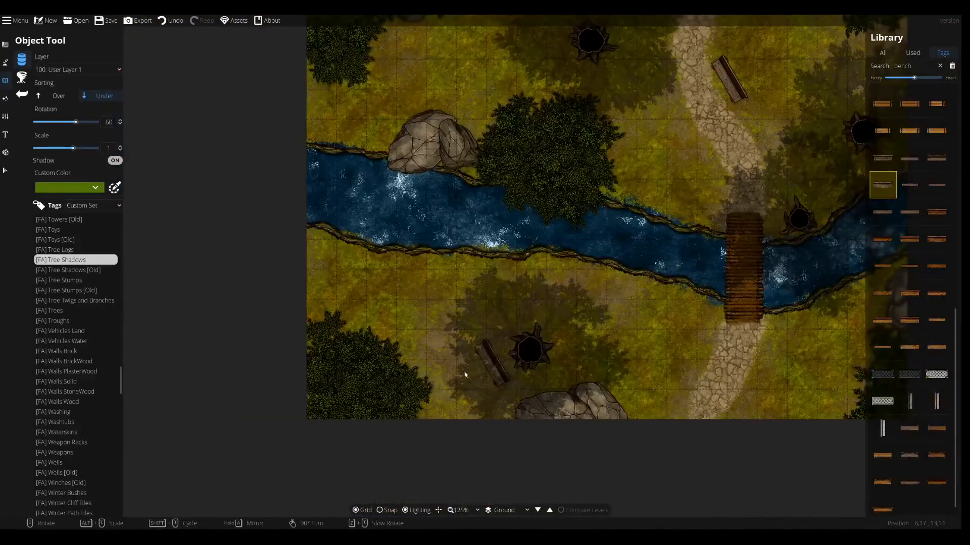
{"action": "left_click_drag", "start_coordinate": [605, 292], "coordinate": [460, 402]}
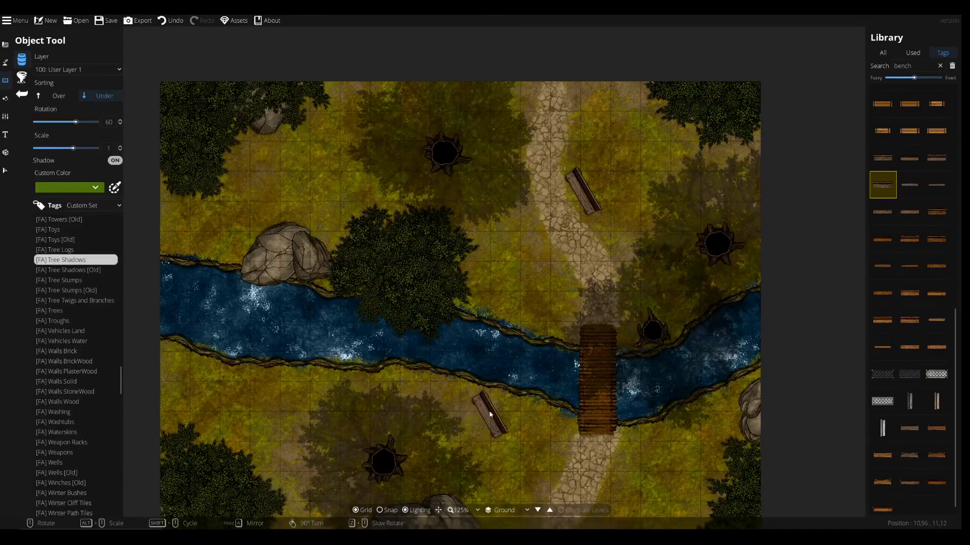
{"action": "left_click_drag", "start_coordinate": [487, 409], "coordinate": [476, 353]}
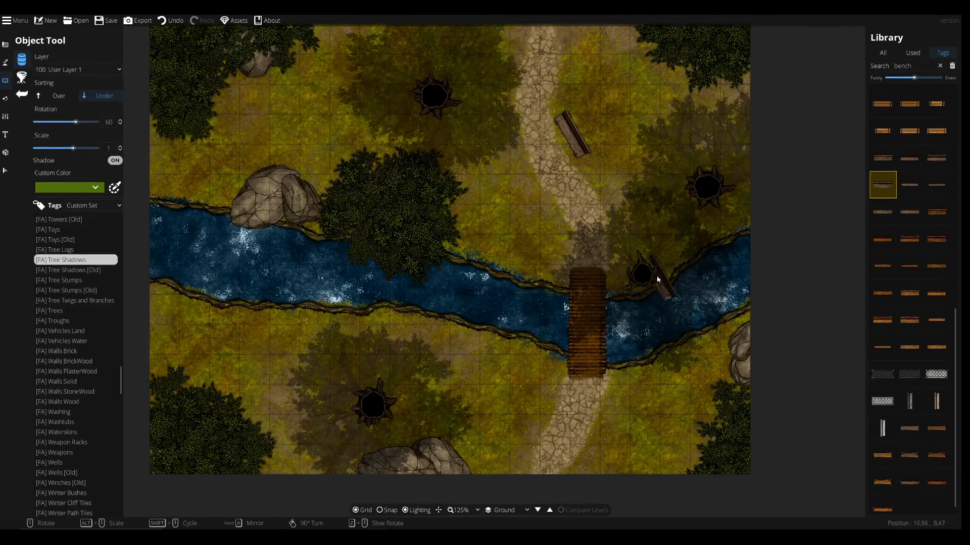
{"action": "mouse_move", "coordinate": [606, 219]}
{"action": "left_mouse_down"}
{"action": "mouse_move", "coordinate": [629, 306]}
{"action": "mouse_move", "coordinate": [619, 207]}
{"action": "left_mouse_up"}
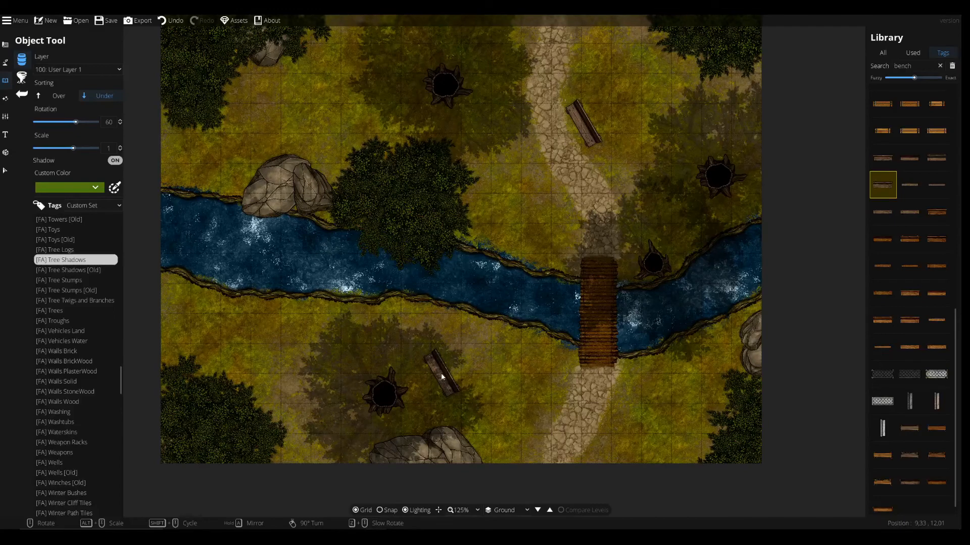
{"action": "mouse_move", "coordinate": [262, 248]}
{"action": "left_mouse_down"}
{"action": "mouse_move", "coordinate": [283, 305]}
{"action": "mouse_move", "coordinate": [239, 222]}
{"action": "mouse_move", "coordinate": [262, 254]}
{"action": "left_mouse_up"}
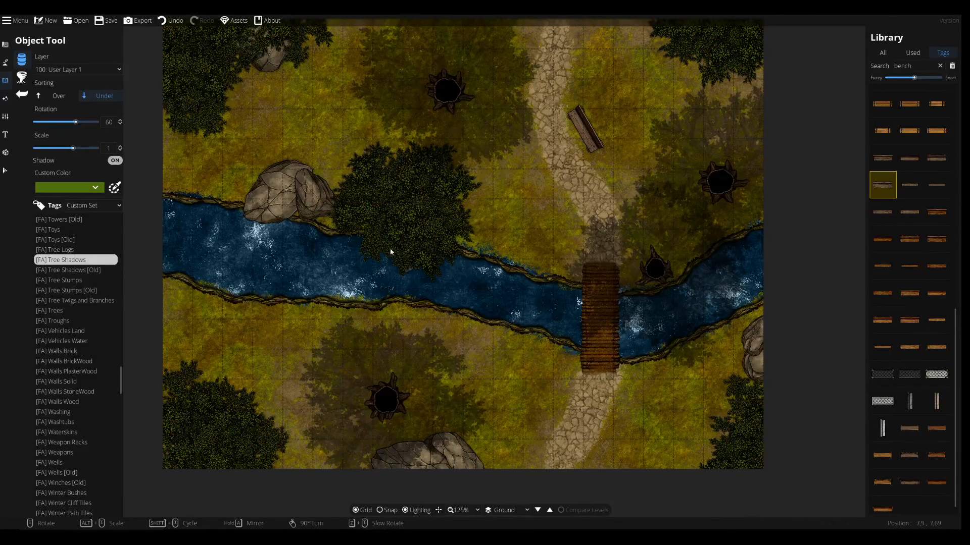
Turn off the grid and rotate the next bench to -165 beside the path south of the bridge
{"action": "left_click_drag", "start_coordinate": [556, 297], "coordinate": [572, 313]}
{"action": "scroll", "coordinate": [554, 428], "scroll_direction": "down", "scroll_amount": 9}
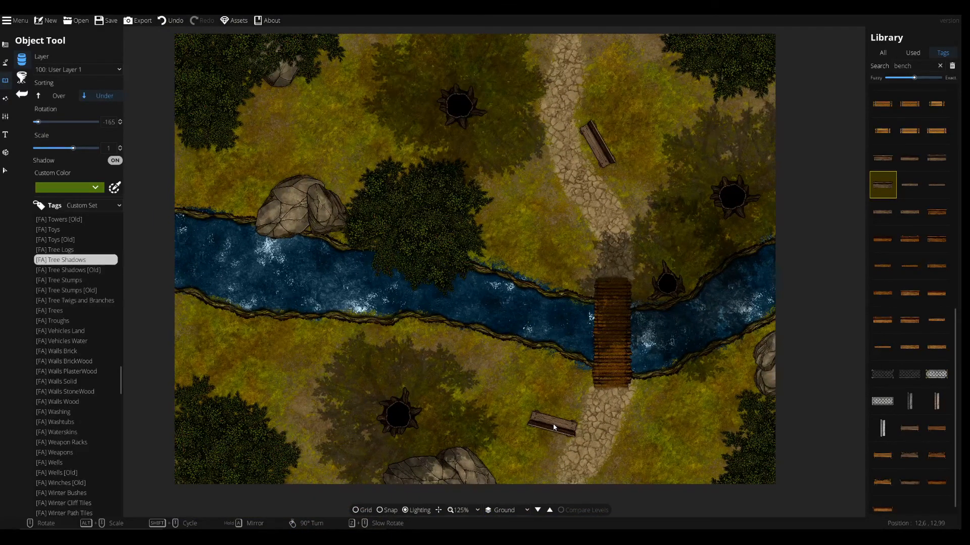